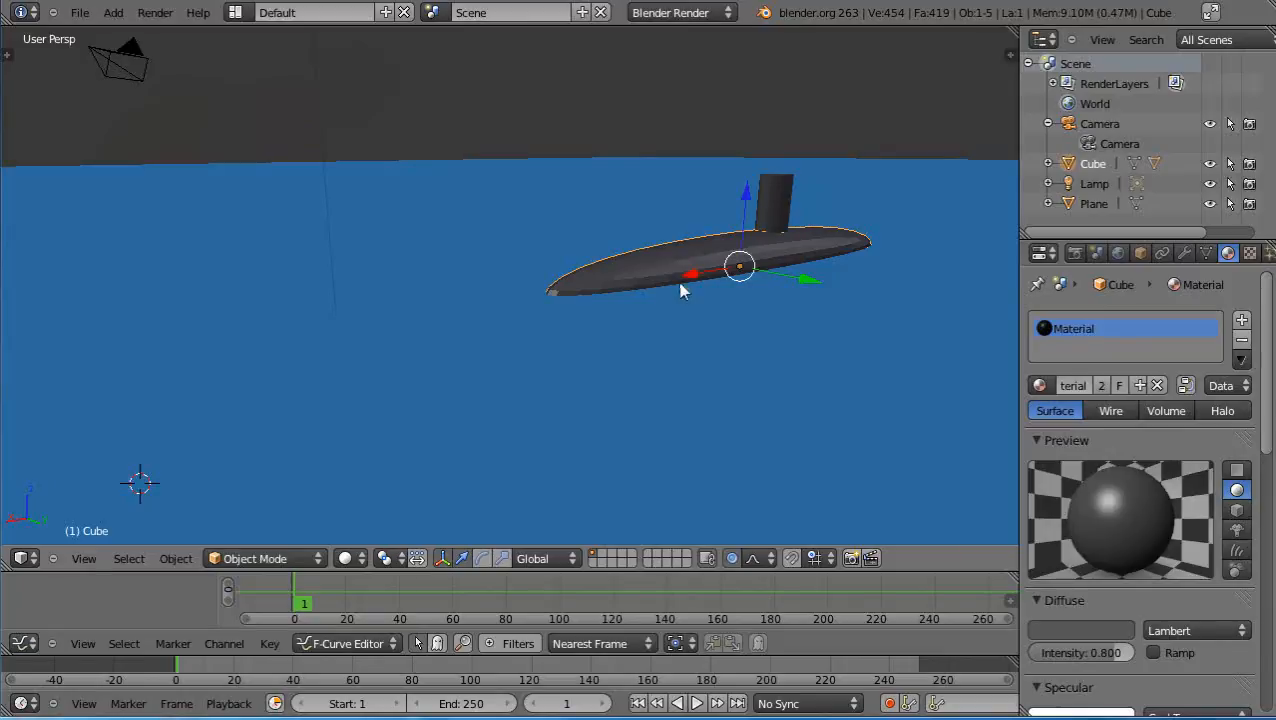
- Move the submarine back along the X axis, away from the camera, and enlarge the timeline and graph editor space below the 3D view
mouse_move(667, 384)
middle_down()
mouse_move(666, 364)
mouse_move(673, 383)
middle_up()
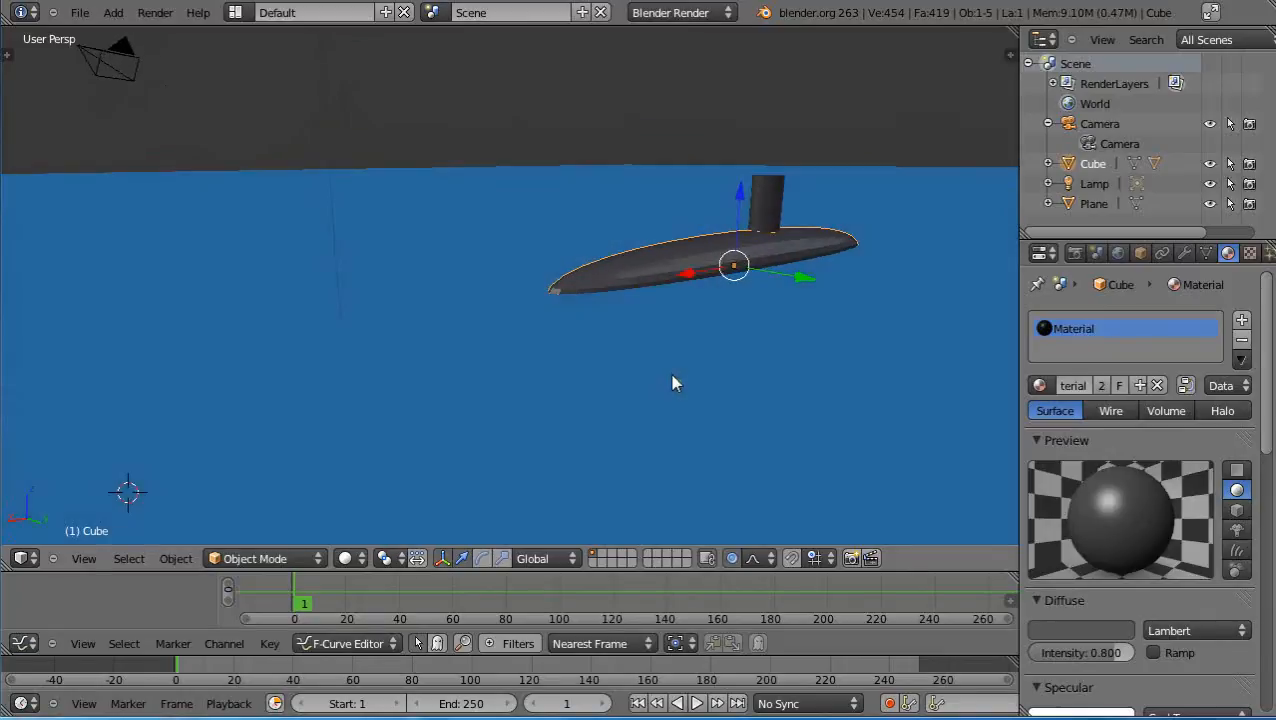
right_drag(685, 273, 846, 259)
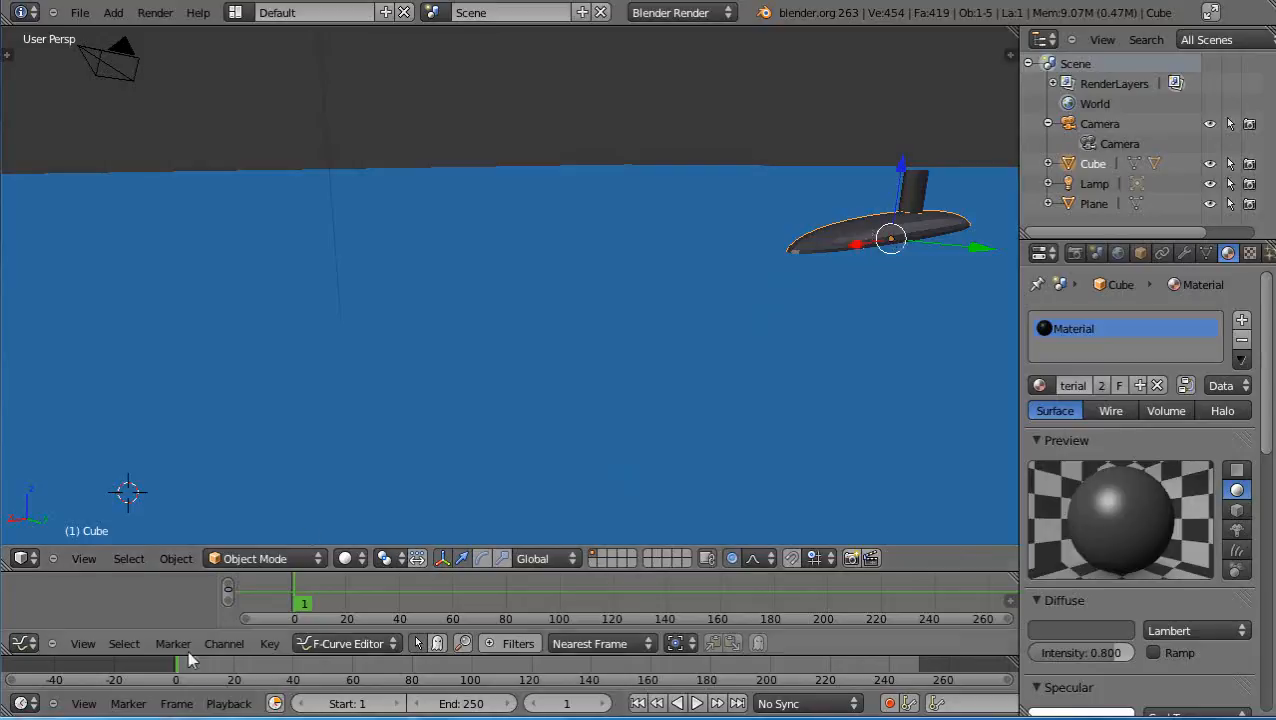
drag(363, 652, 390, 488)
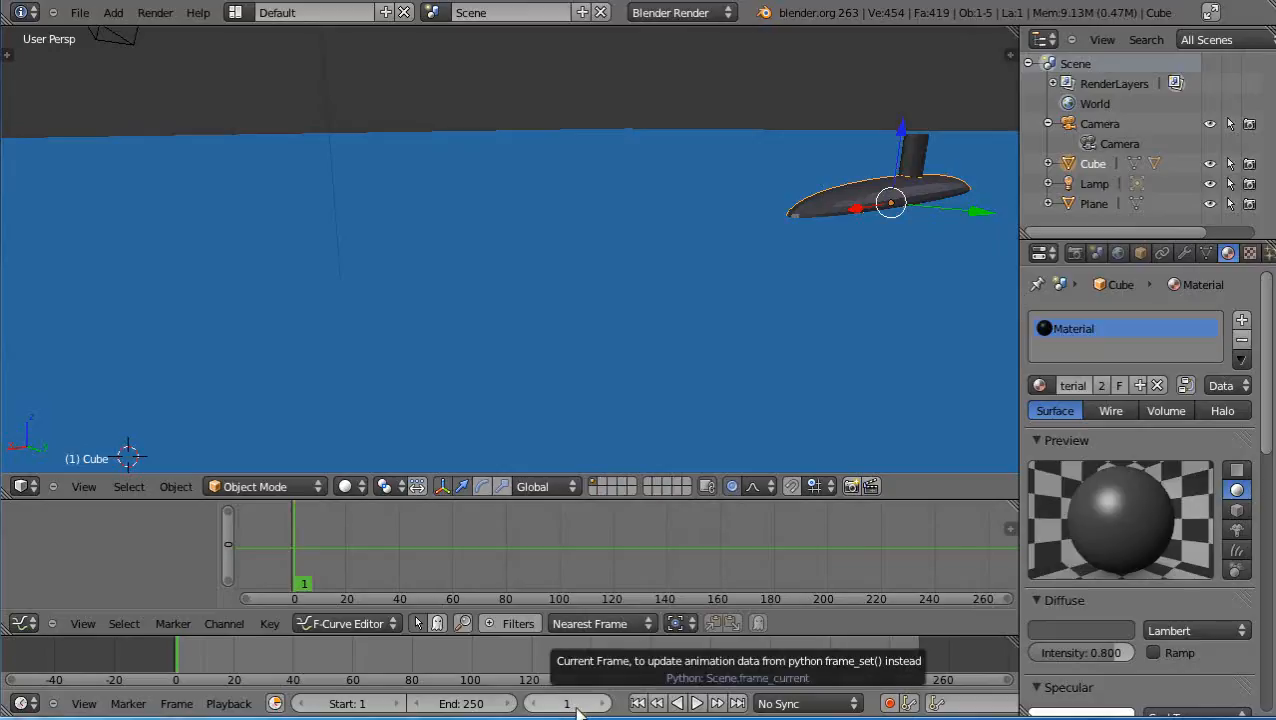
- Step the current frame forward to 7 and back to 0
key(Right)
key(Right)
key(Right)
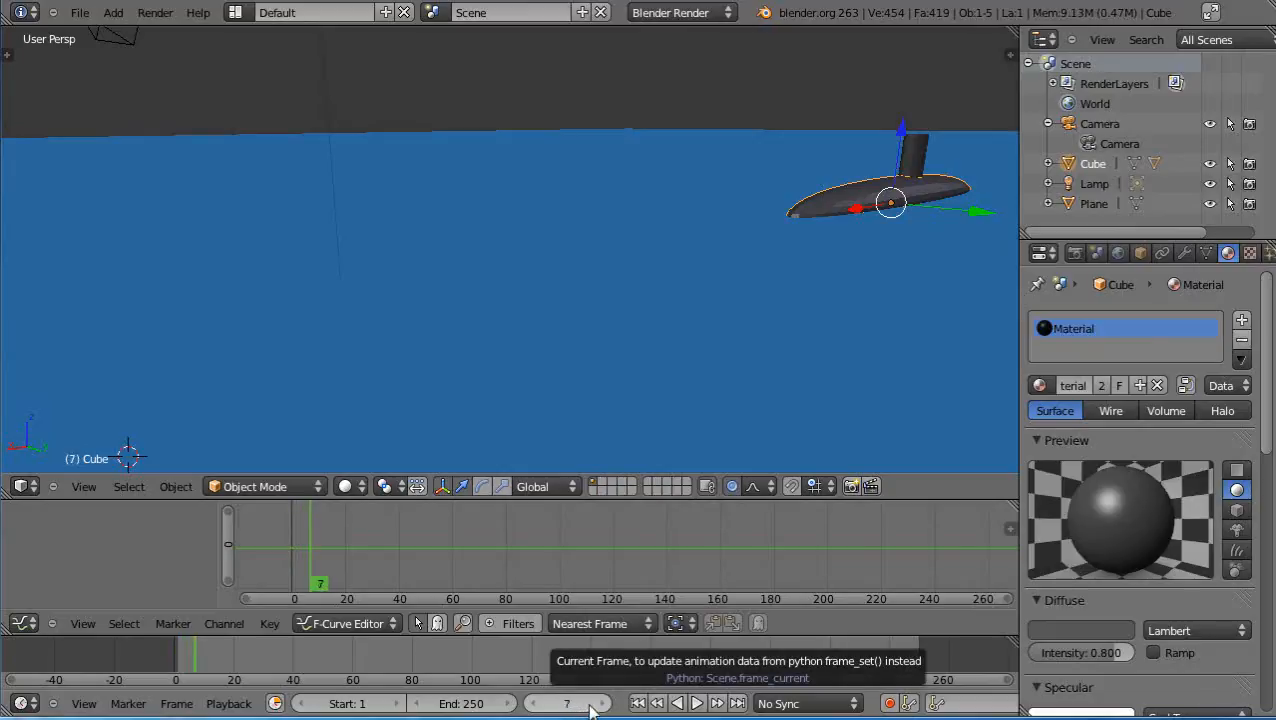
key(Left)
key(Left)
key(Left)
key(Left)
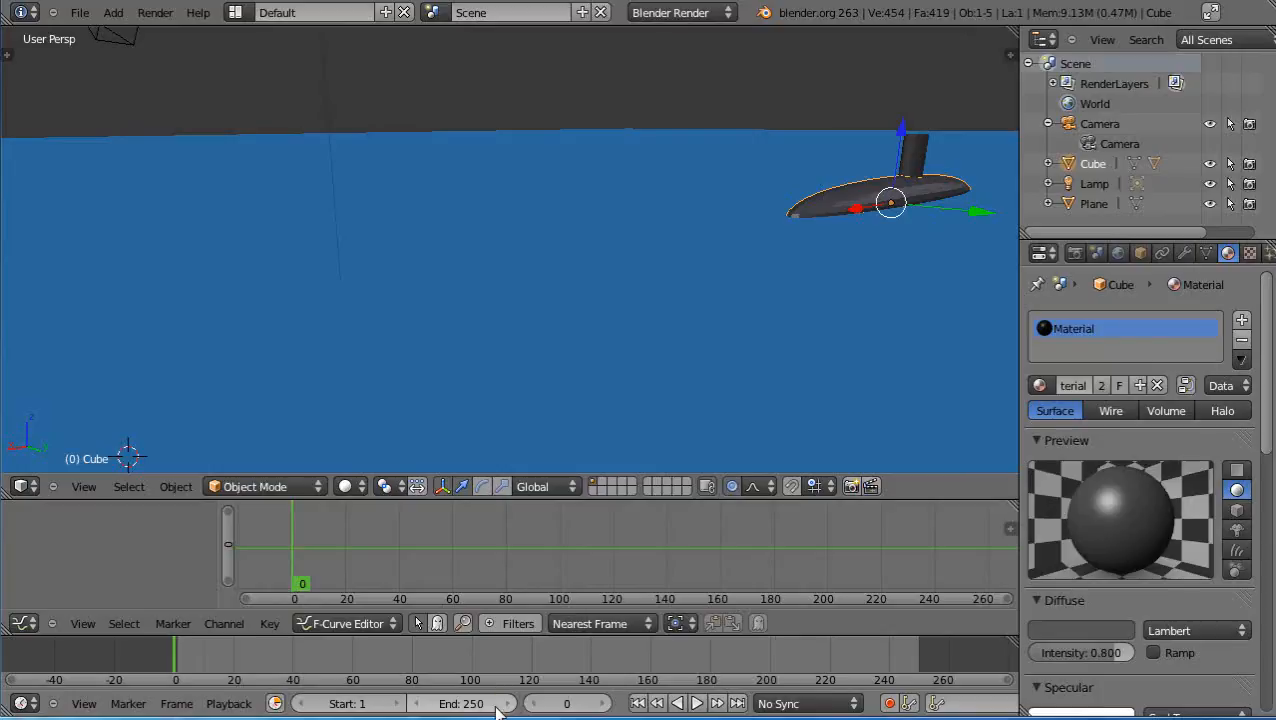
- Set the animation's end frame to 150 and insert a Location keyframe for the submarine at frame 1
drag(496, 708, 427, 711)
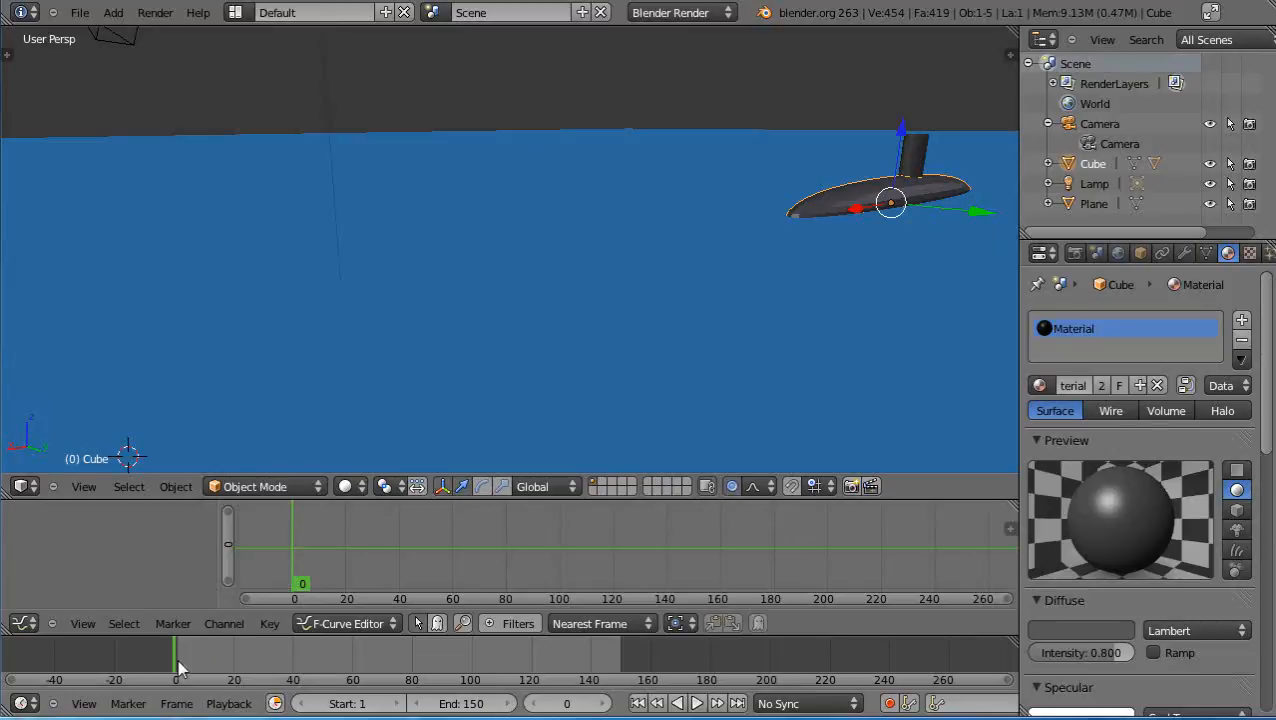
click(578, 709)
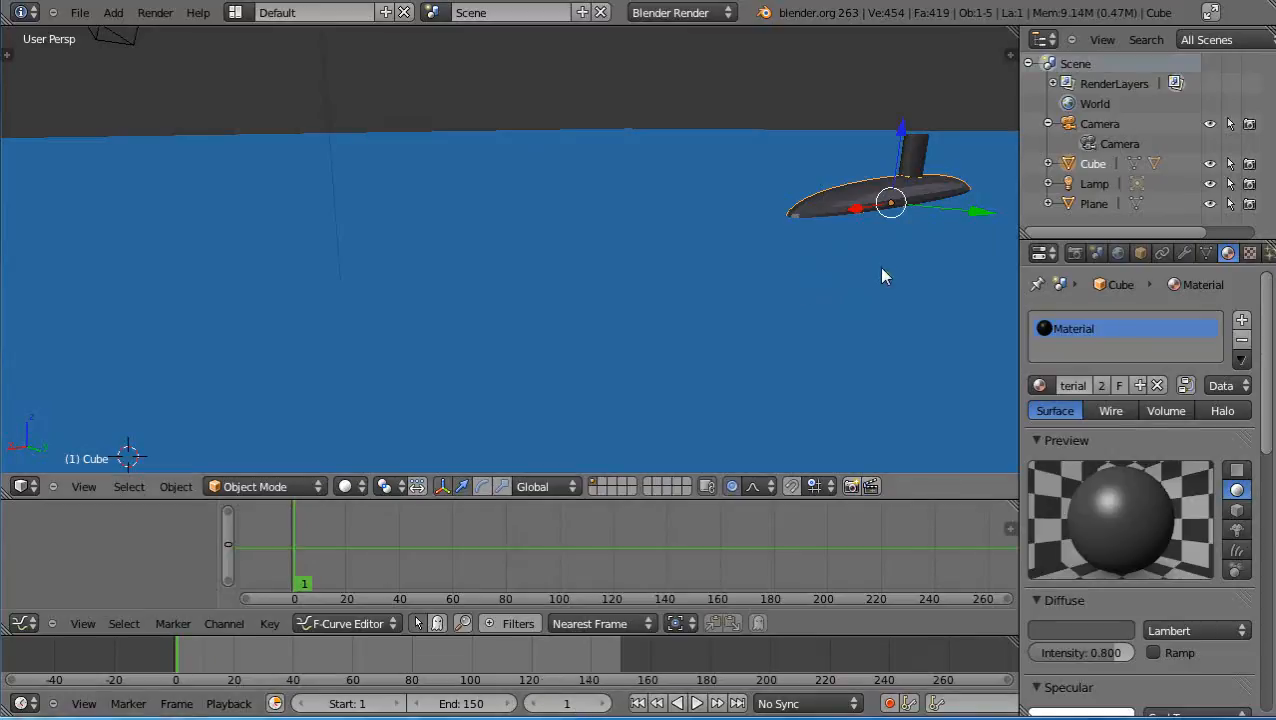
key(i)
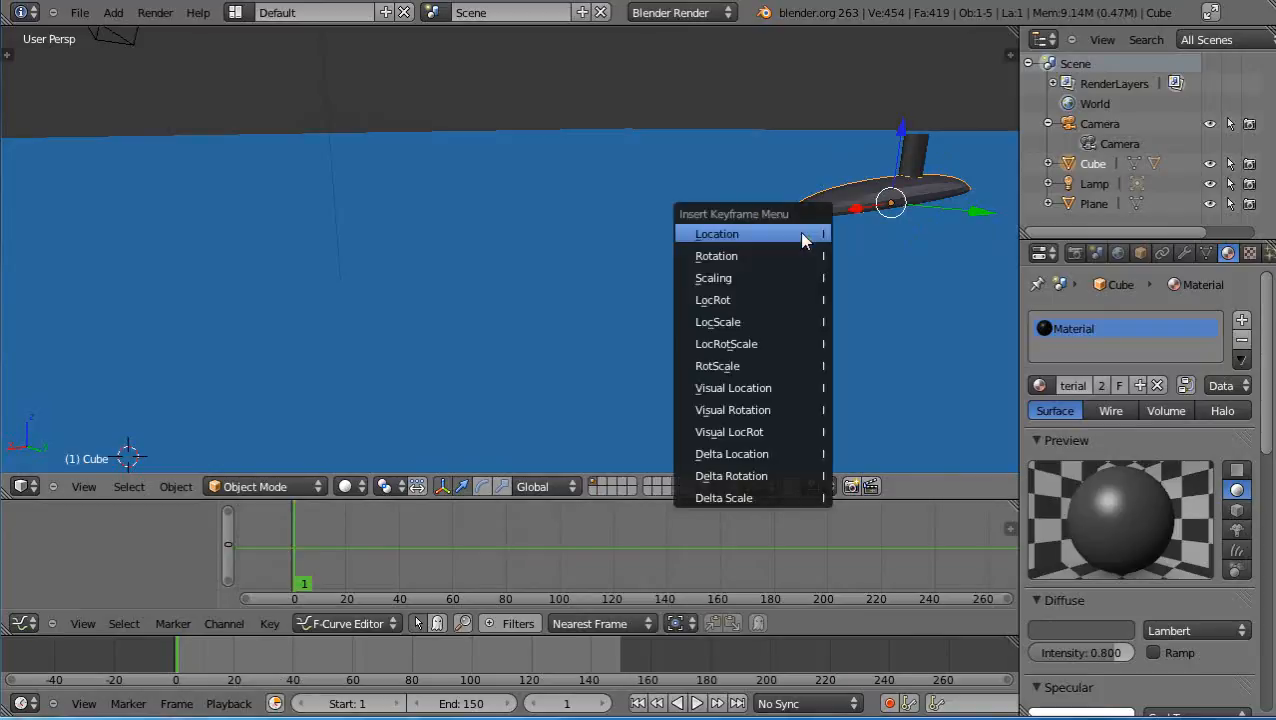
click(735, 240)
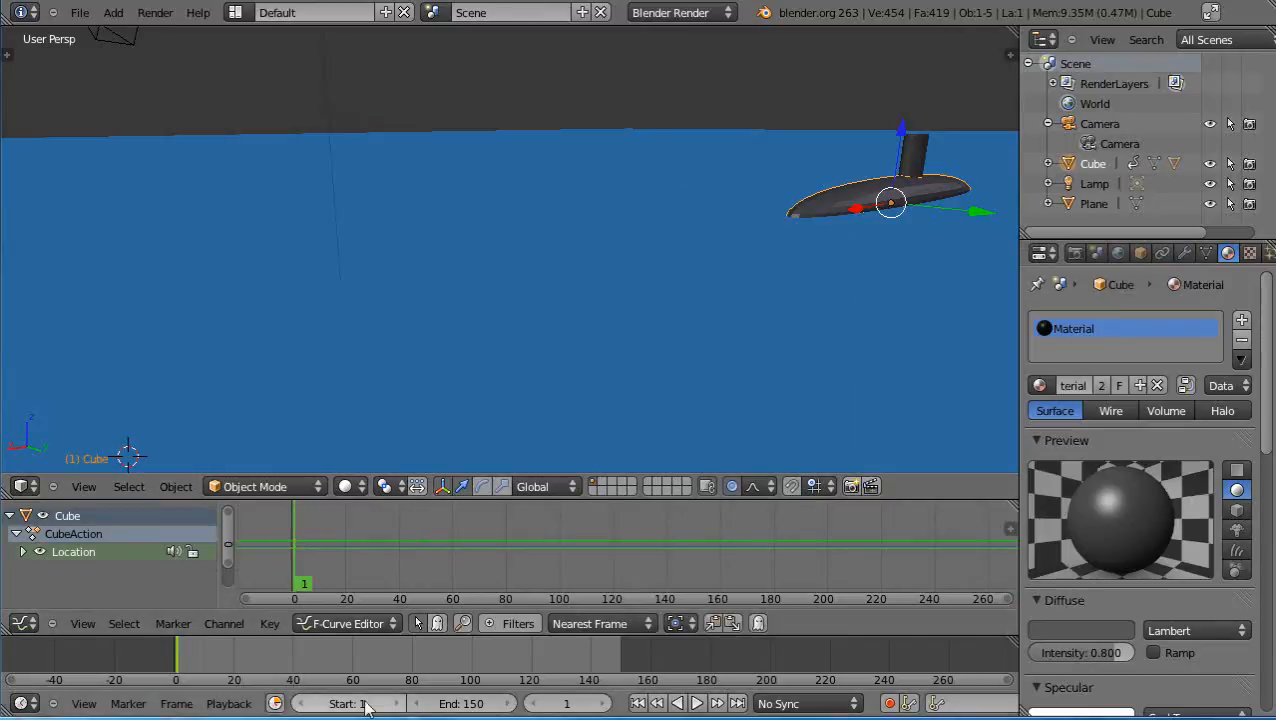
- At frame 100, move the submarine forward along the X axis close to the viewer and insert a Location keyframe
click(472, 666)
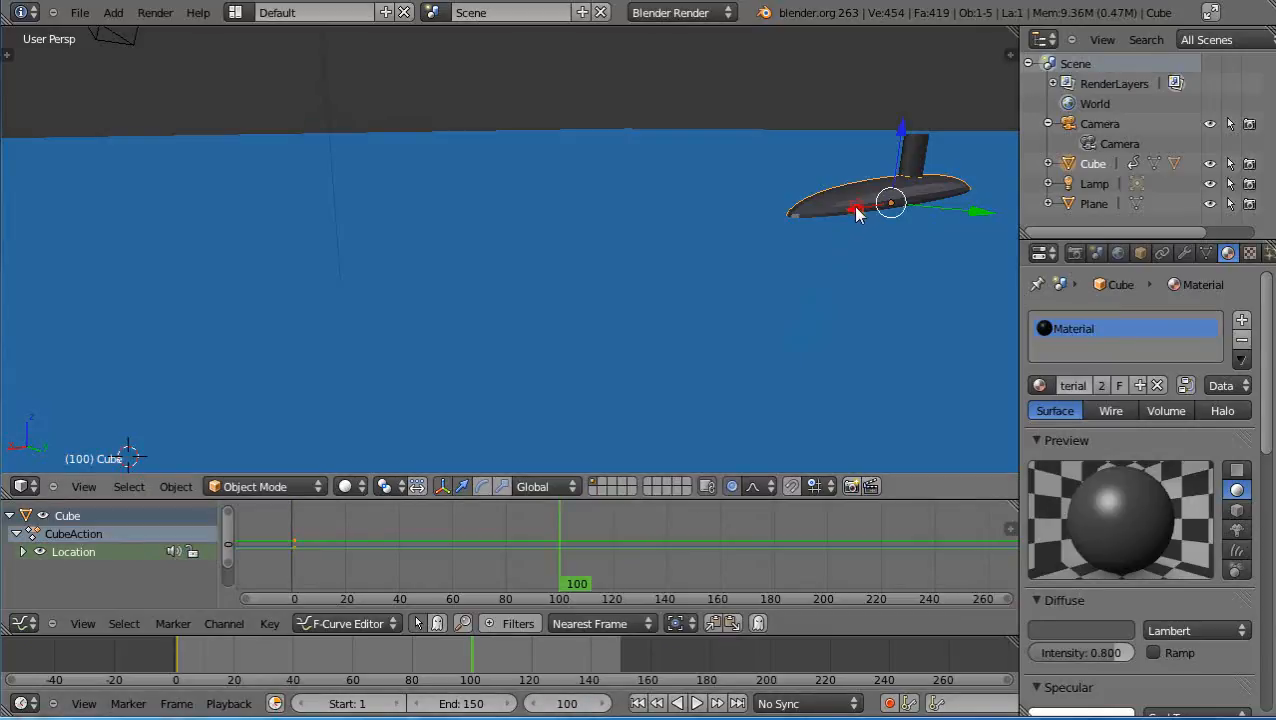
drag(857, 214, 306, 336)
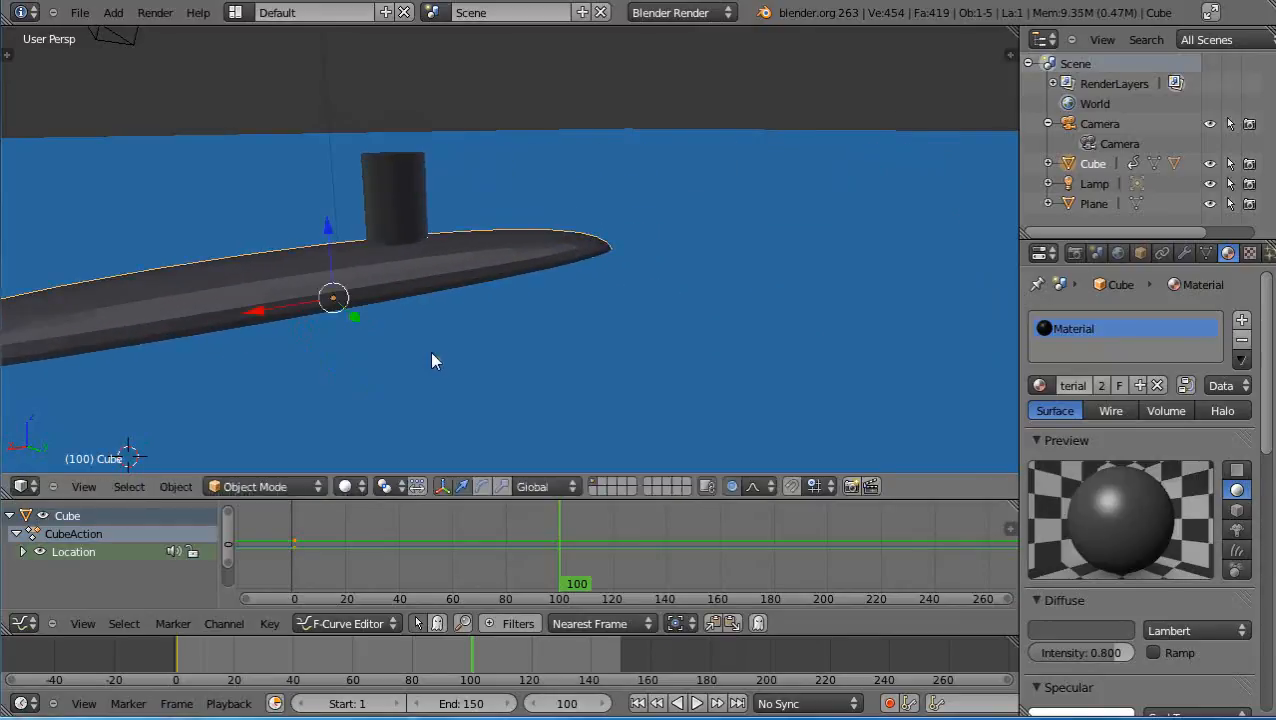
key(i)
click(469, 353)
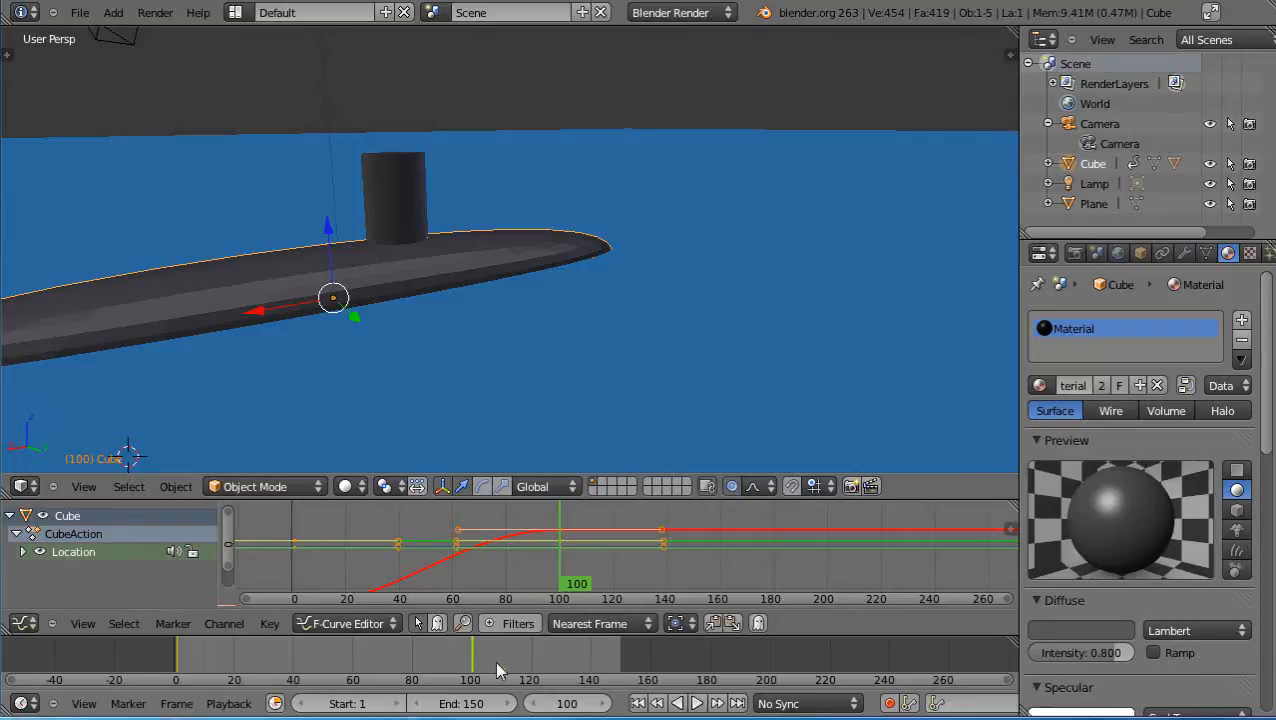
- Compare the submarine's positions by jumping repeatedly between the keyframes at frames 1 and 100
key(shift+Left)
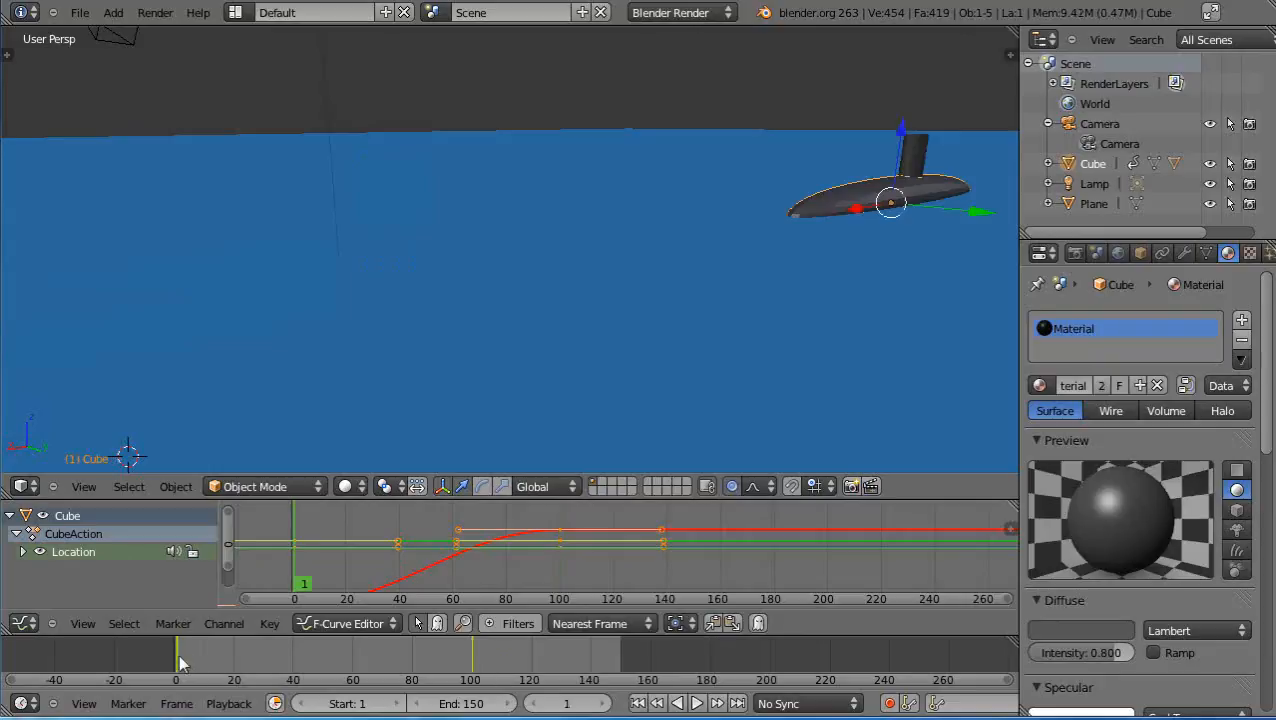
key(ctrl+Page_Up)
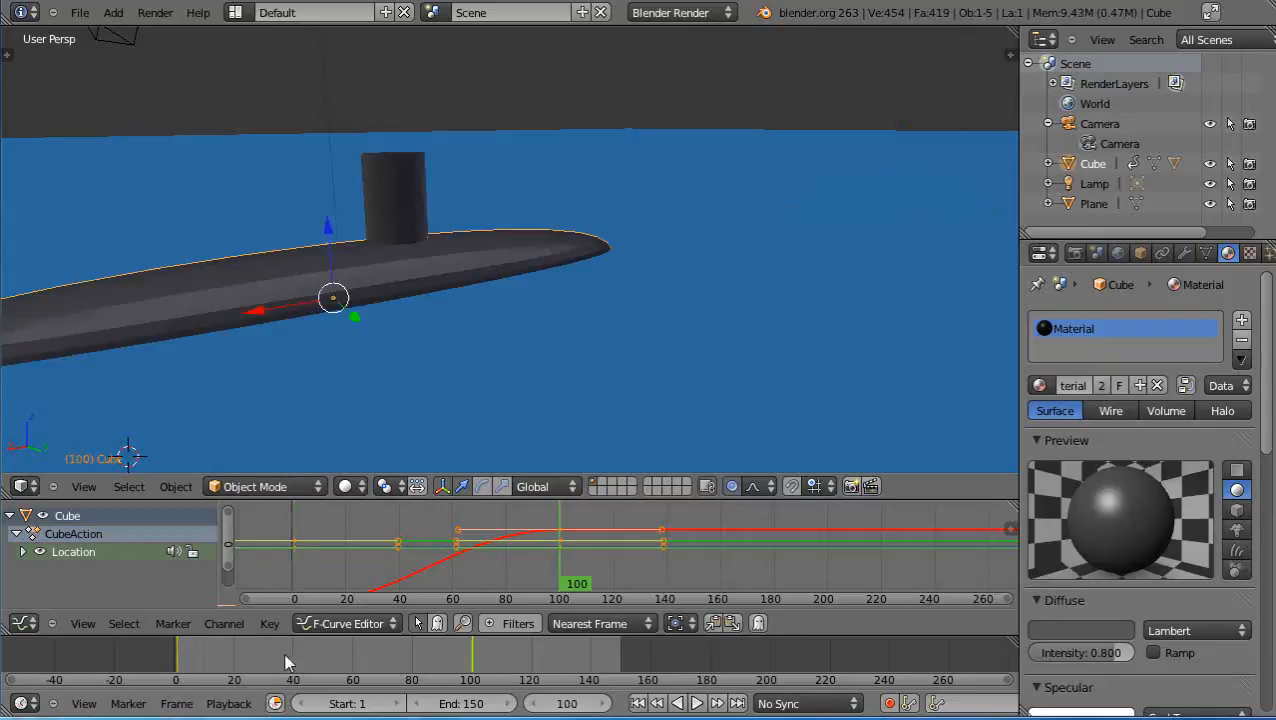
key(shift+Left)
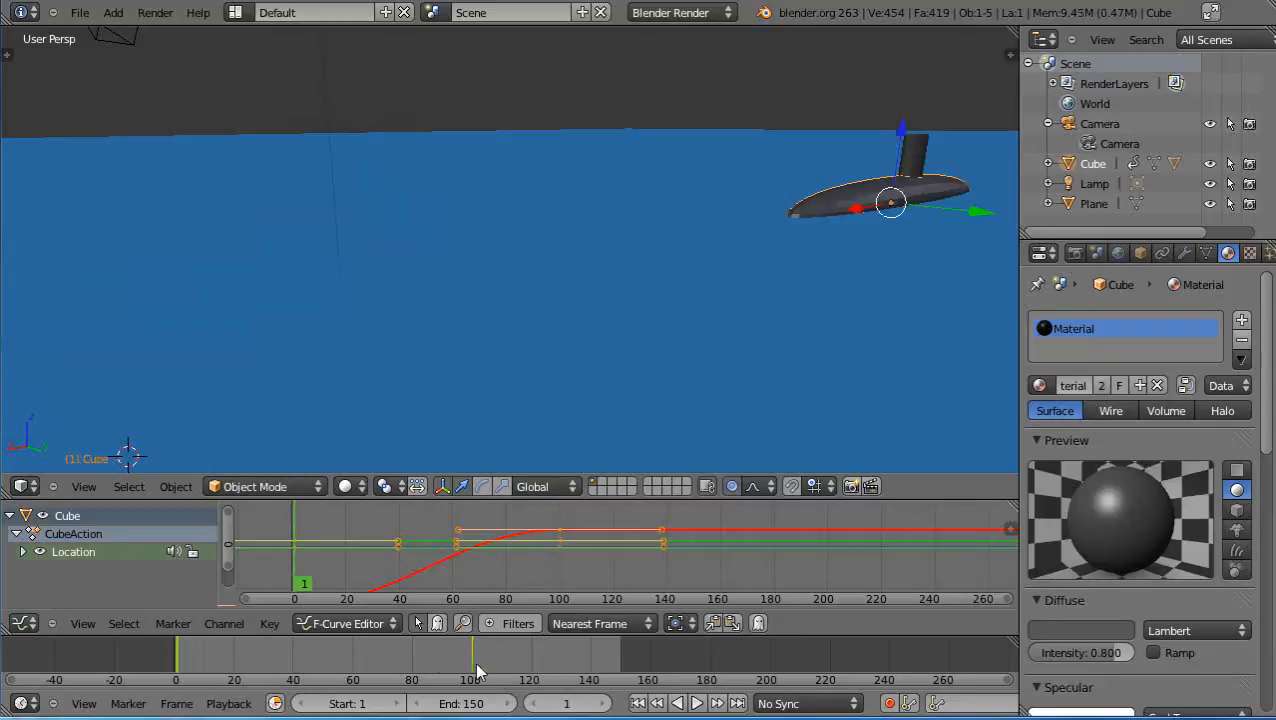
key(ctrl+Page_Up)
key(shift+Left)
key(ctrl+Page_Up)
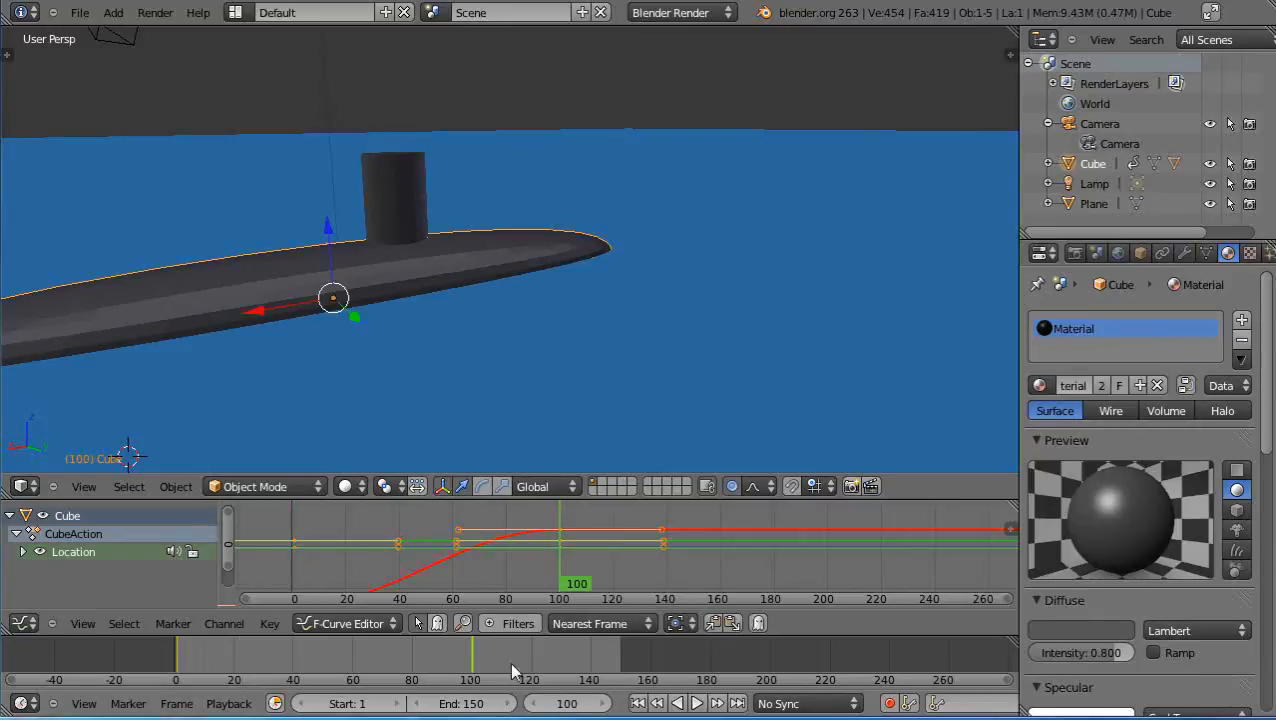
key(shift+Left)
click(565, 585)
key(shift+Left)
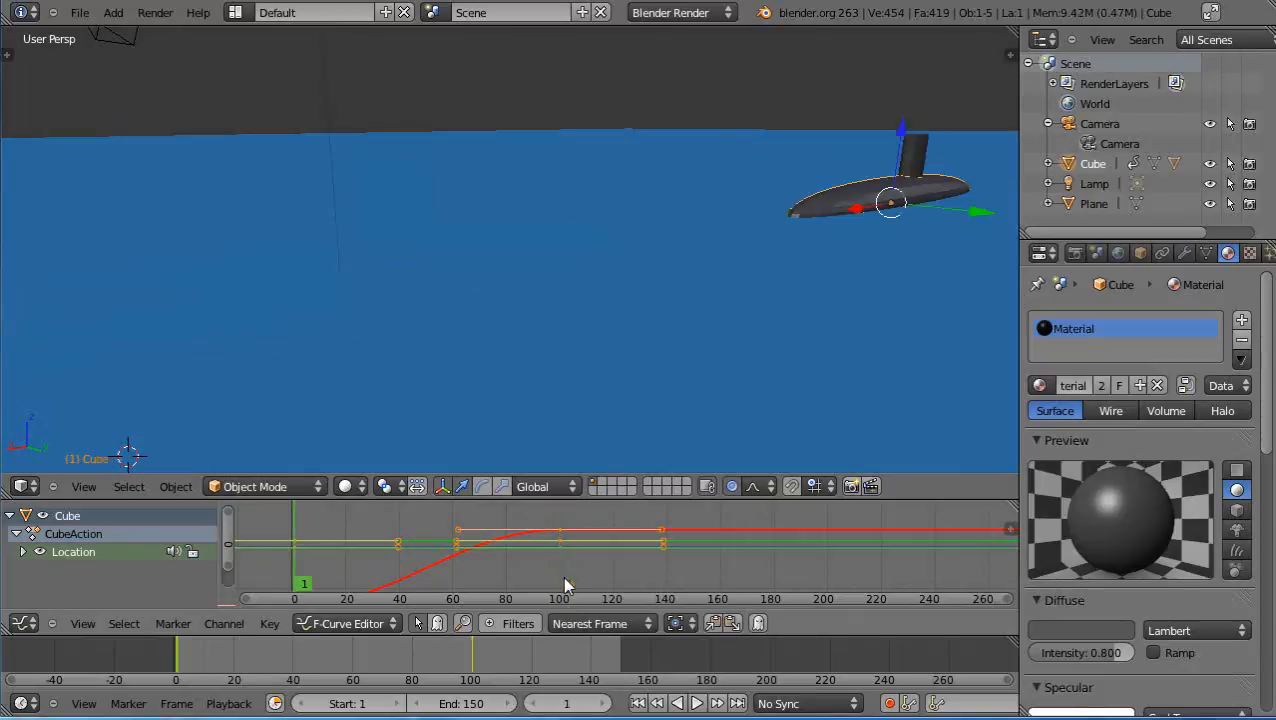
click(565, 585)
key(shift+Left)
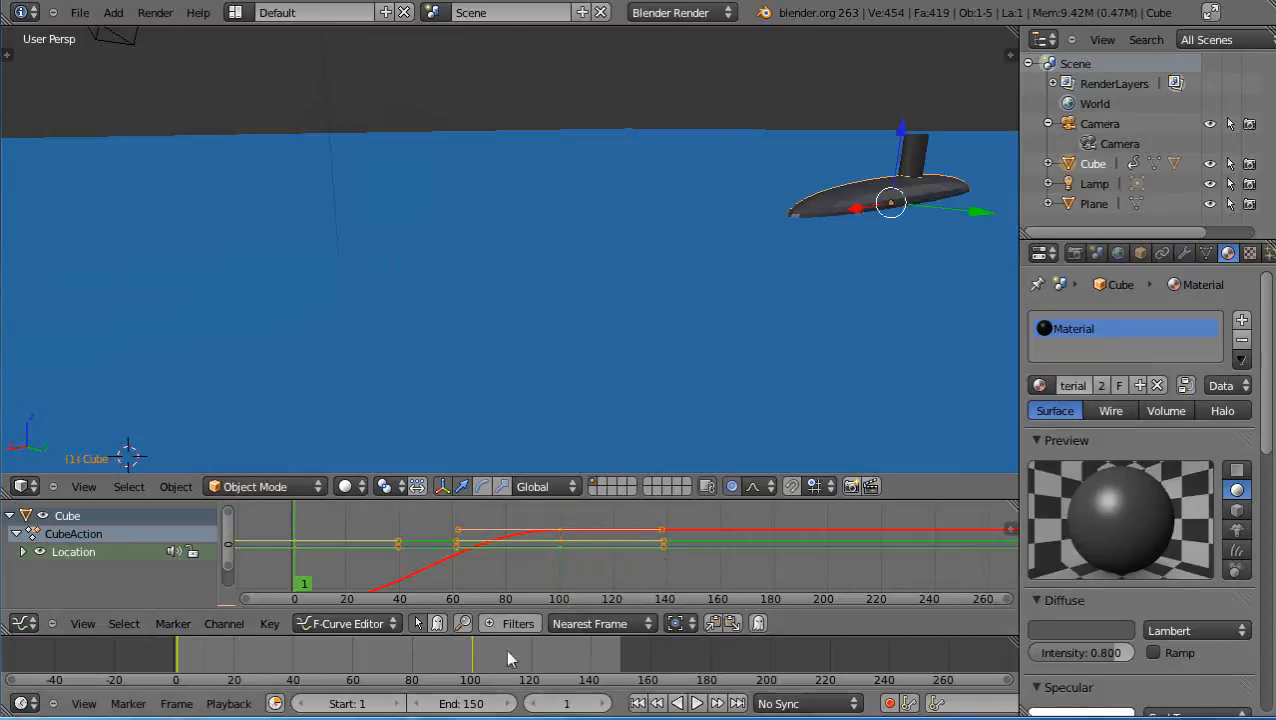
- Enlarge the timeline and graph editor areas and play the submarine animation
drag(496, 636, 500, 617)
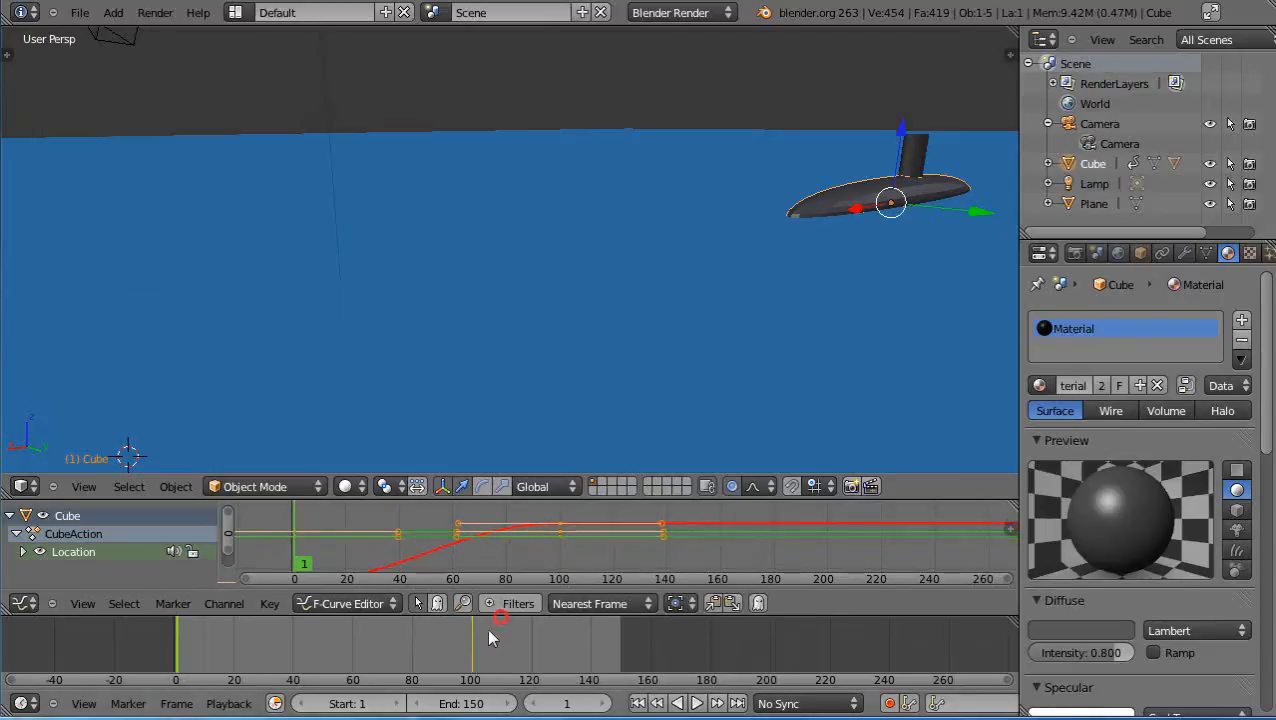
click(698, 704)
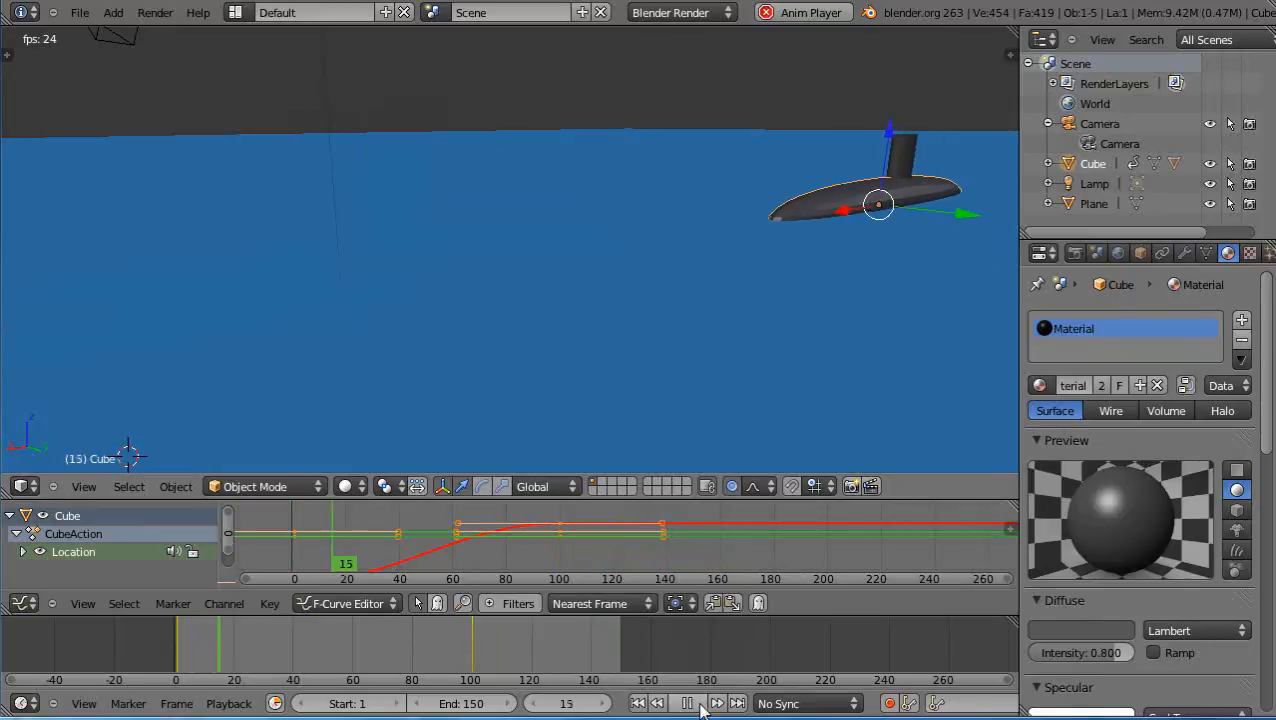
drag(615, 499, 625, 457)
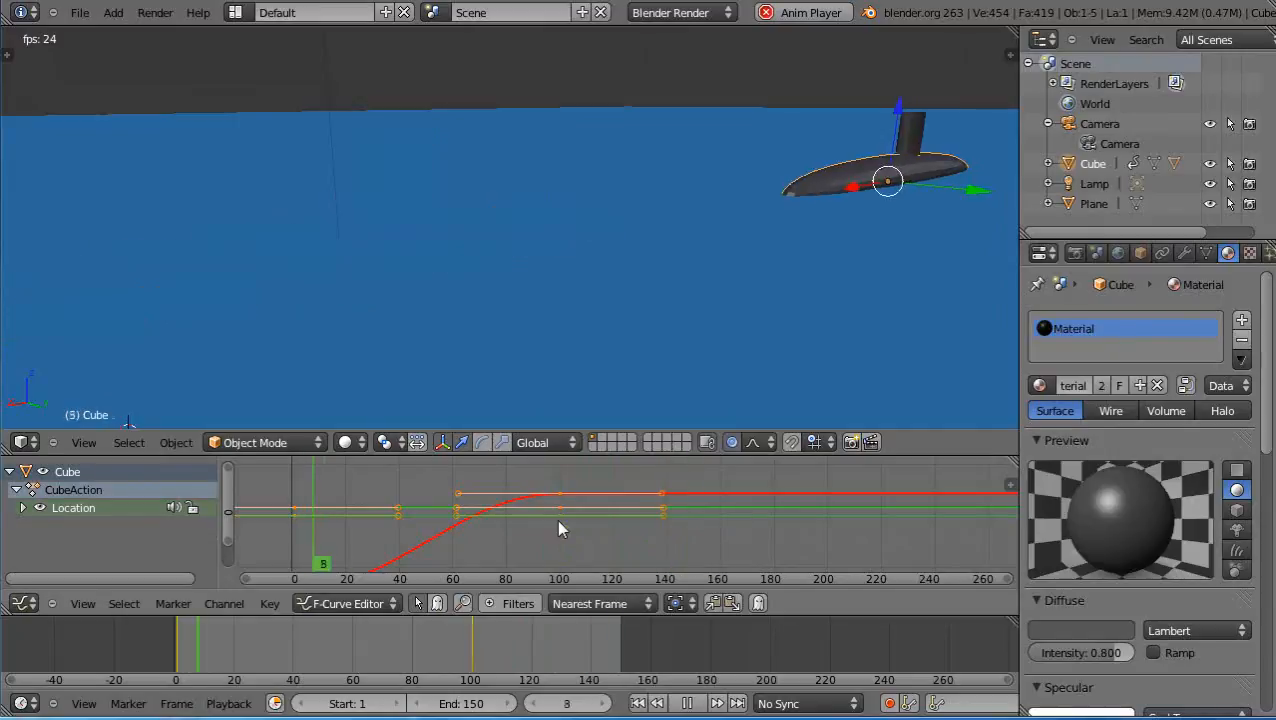
- Examine the full shape of the submarine's location curves in the graph editor during playback
middle_drag(557, 516, 539, 492)
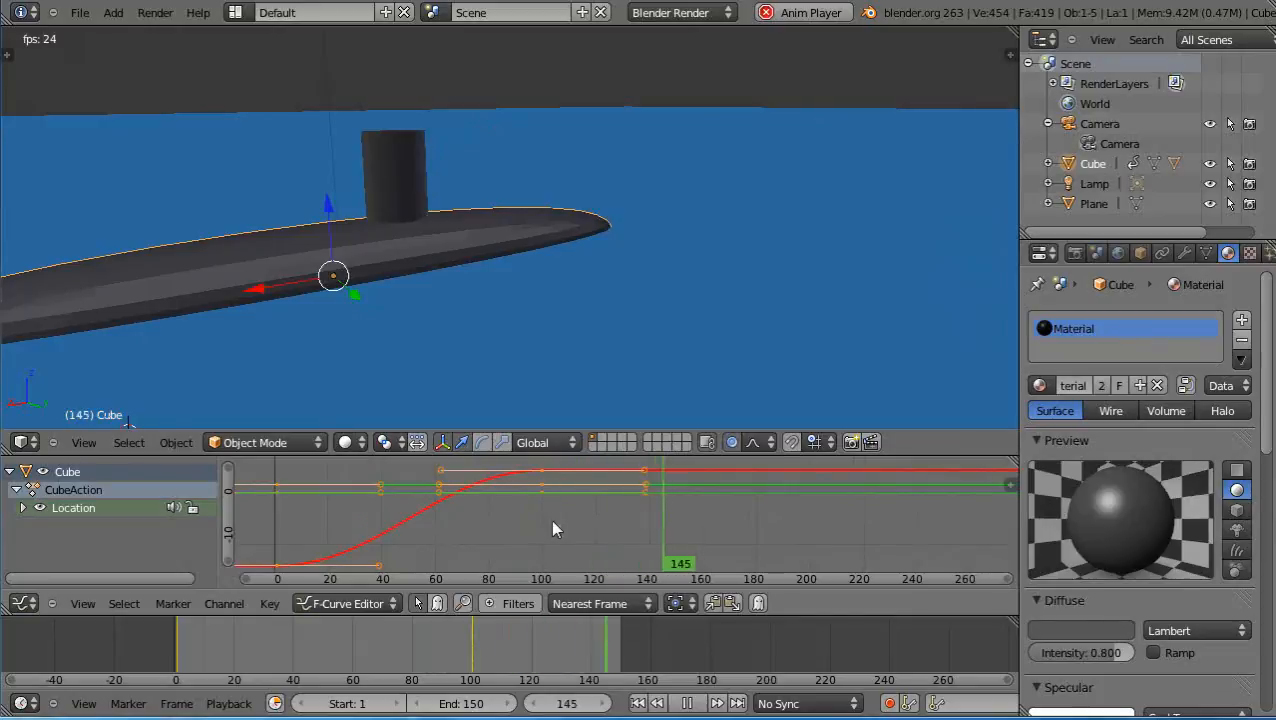
scroll(550, 518, down, 2)
scroll(552, 520, down, 2)
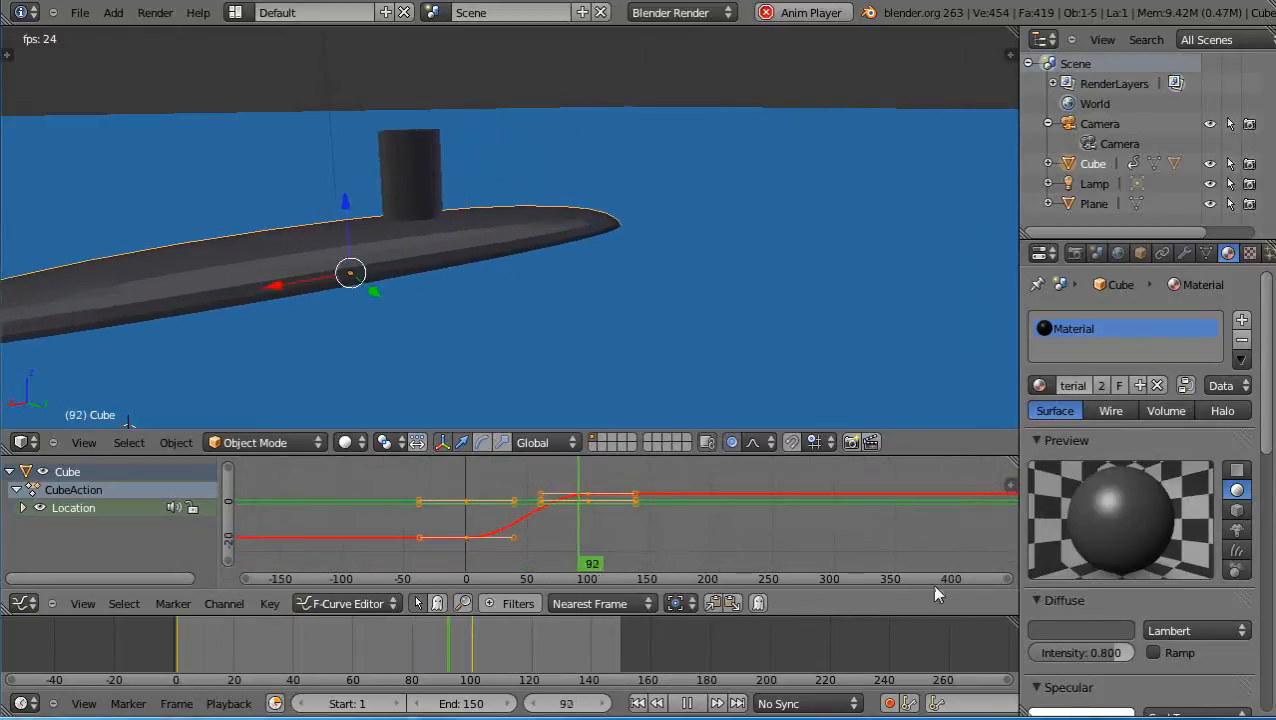
scroll(617, 533, up, 2)
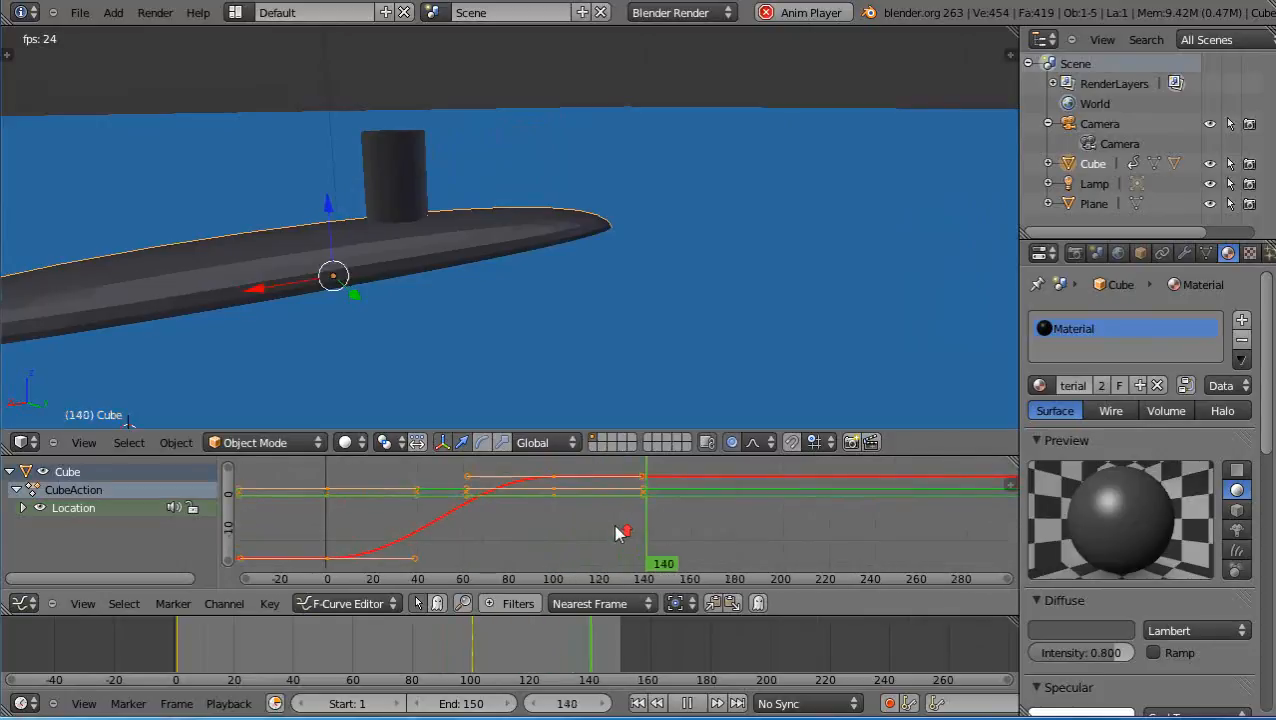
scroll(613, 524, up, 1)
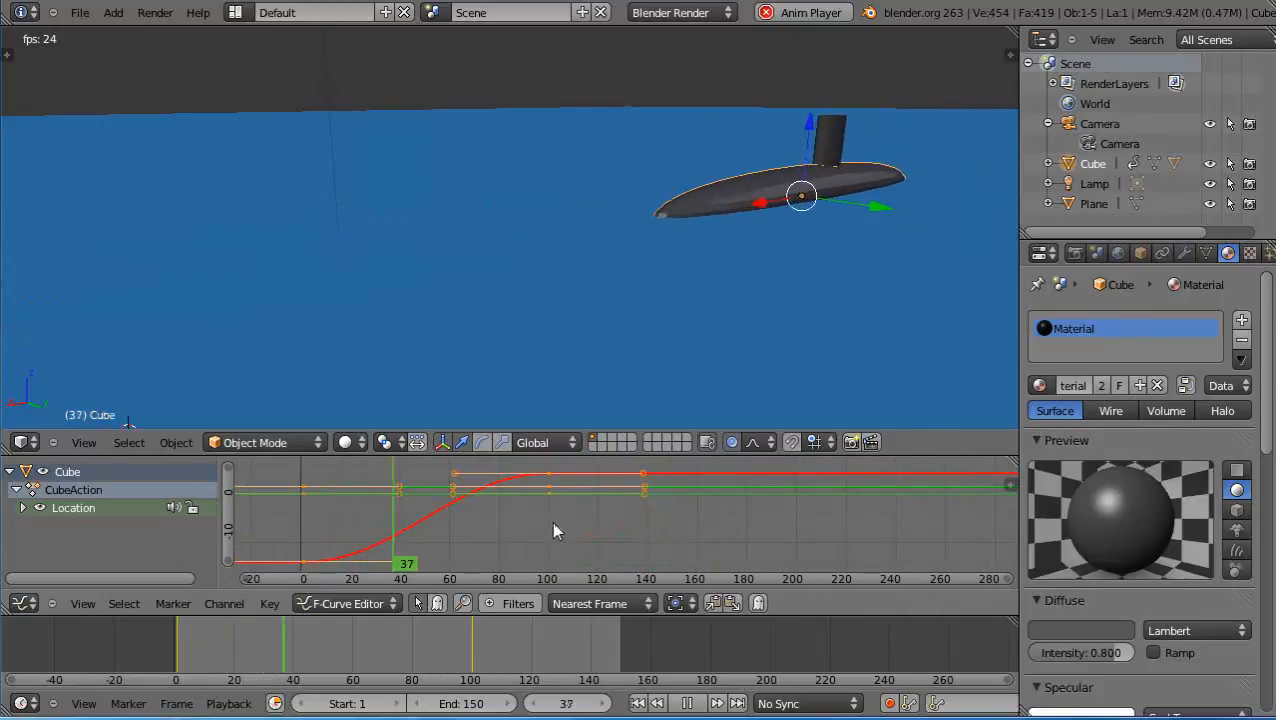
middle_drag(555, 529, 658, 521)
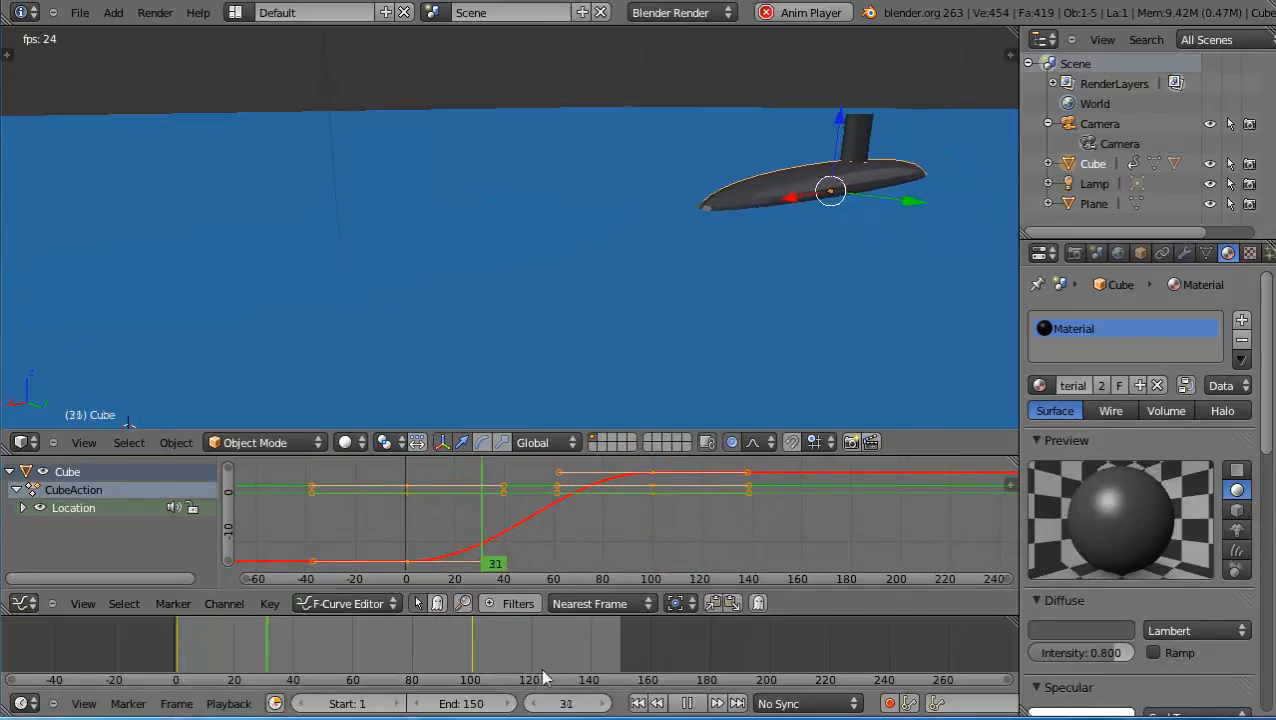
- Set the animation's end frame to 119 and stop the playback
drag(474, 706, 442, 706)
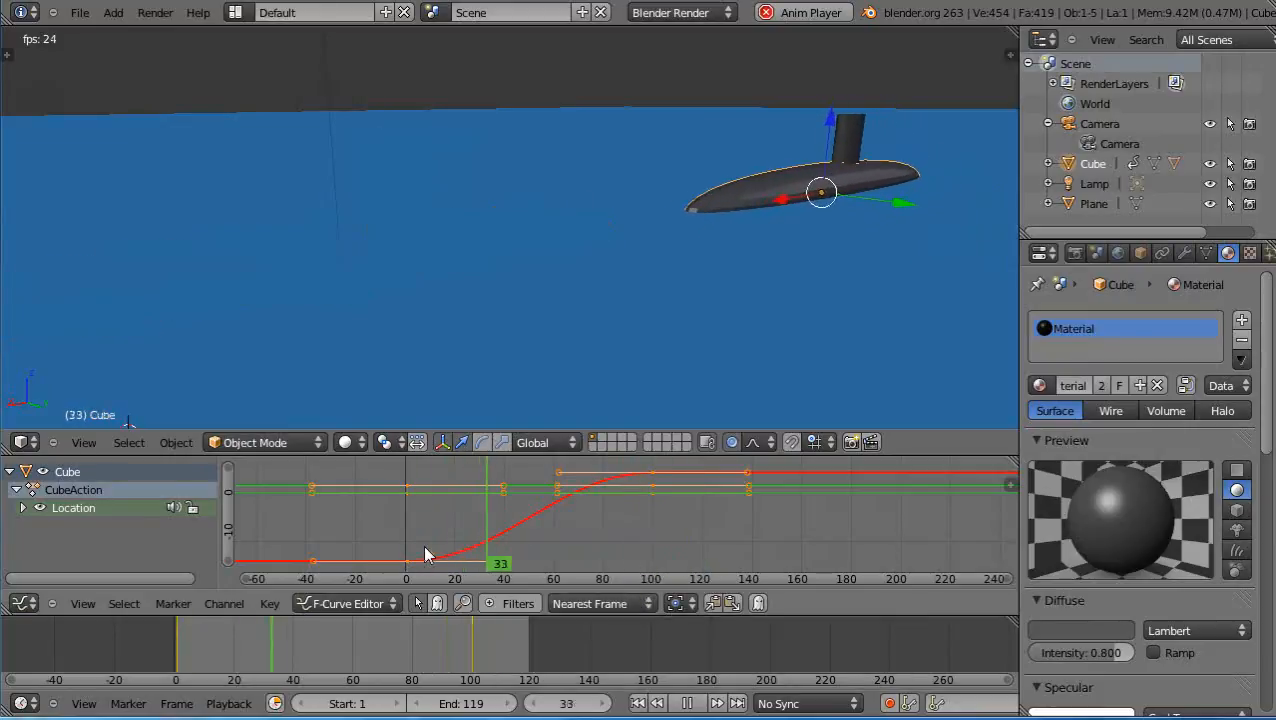
key(Escape)
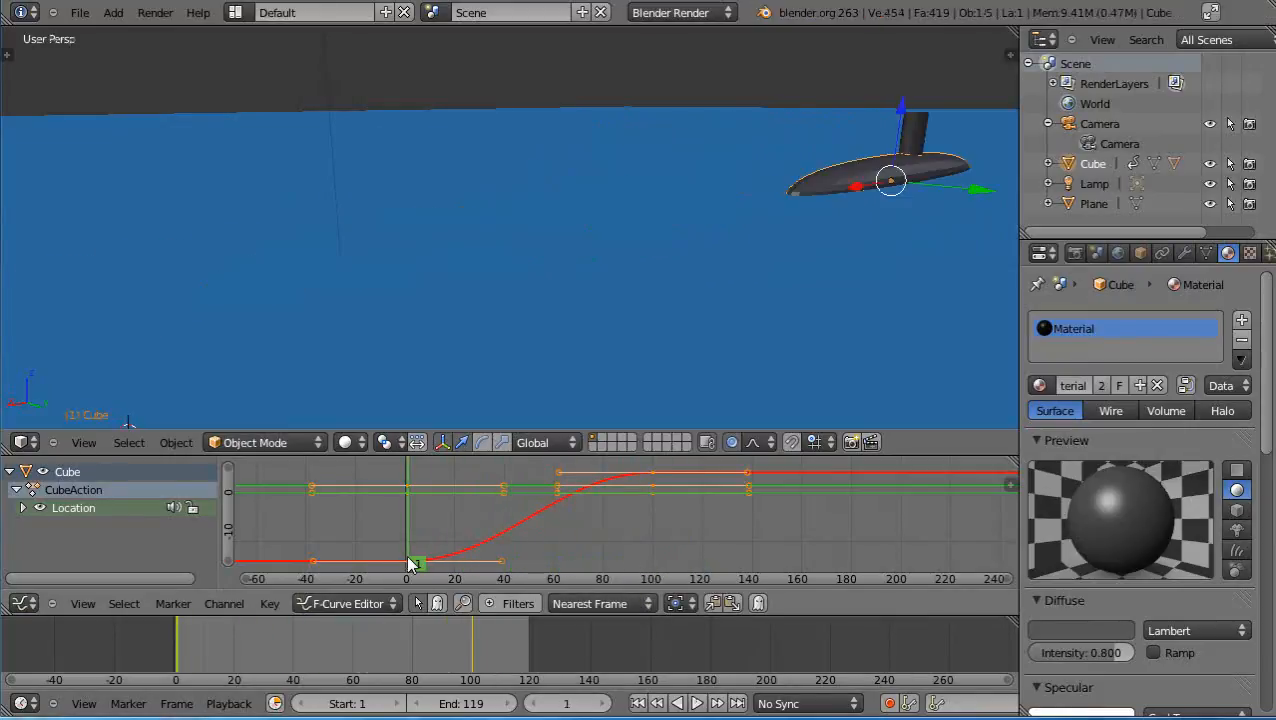
- Switch the graph editor area to a 3D View and back to the Graph Editor
click(24, 603)
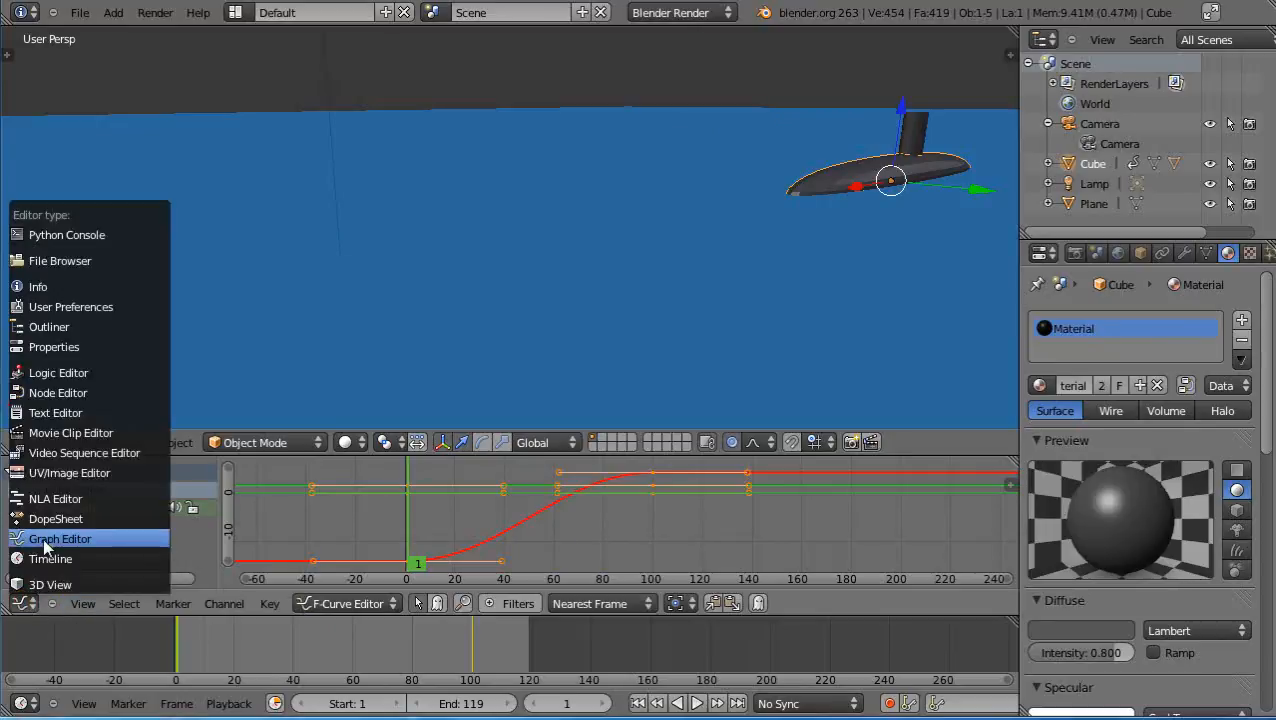
click(30, 585)
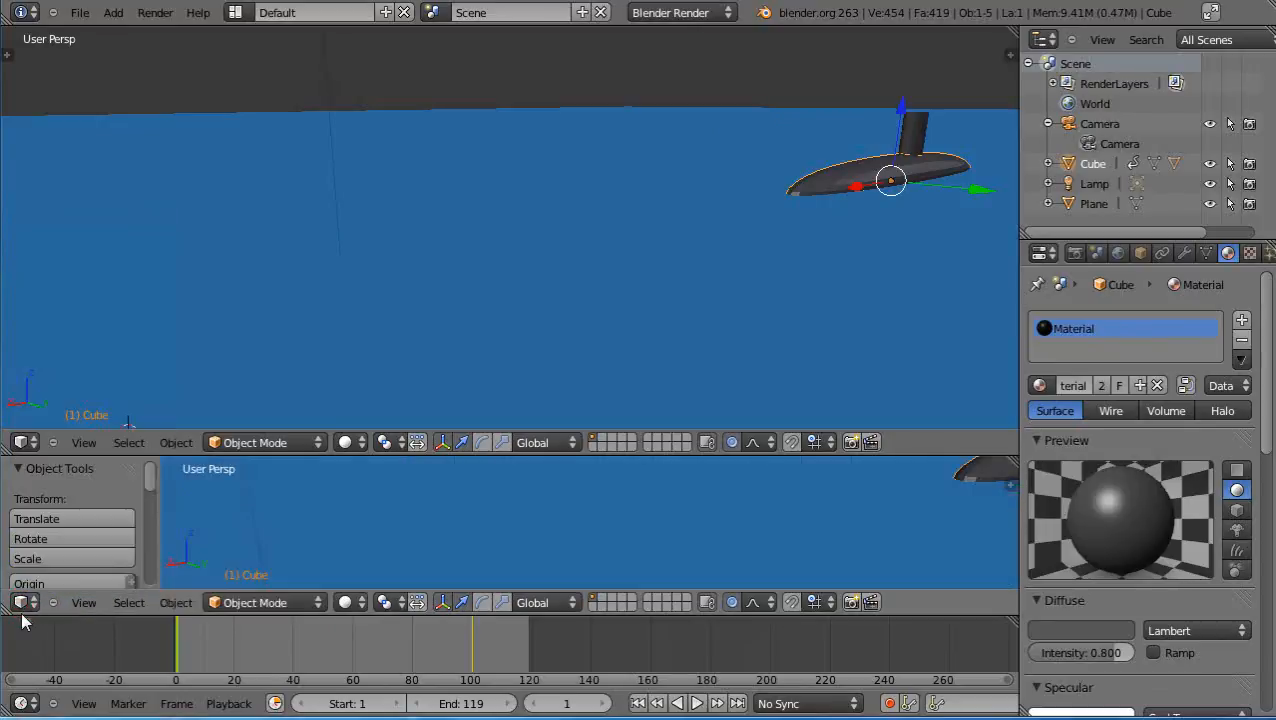
click(23, 603)
click(42, 540)
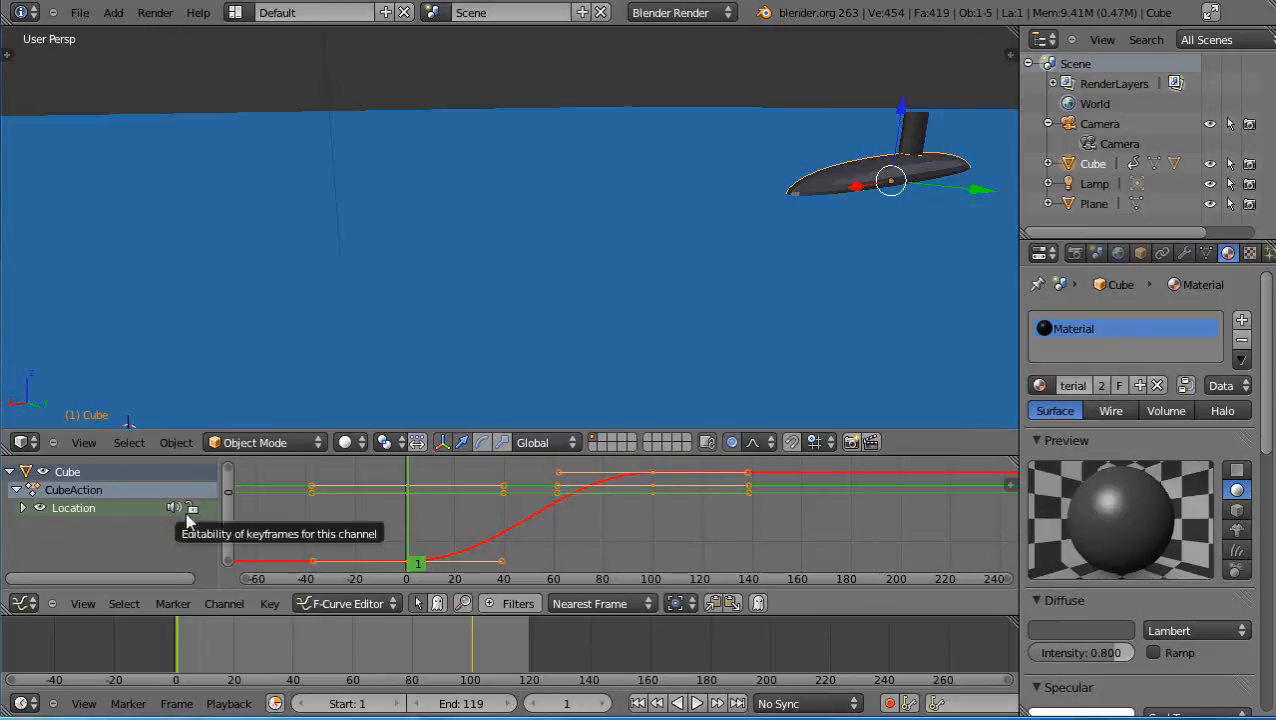
- Expand the submarine's Location channel and select the X Location and Y Location curves in turn to inspect them
click(24, 508)
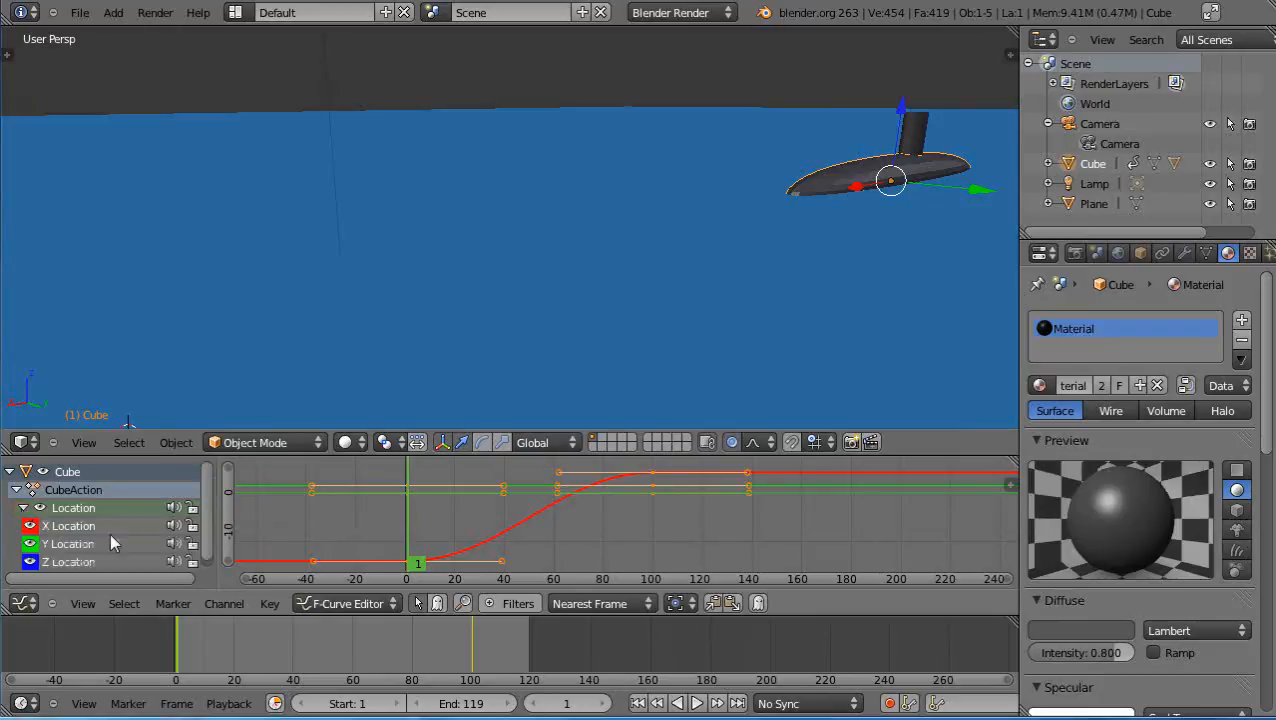
scroll(208, 553, down, 1)
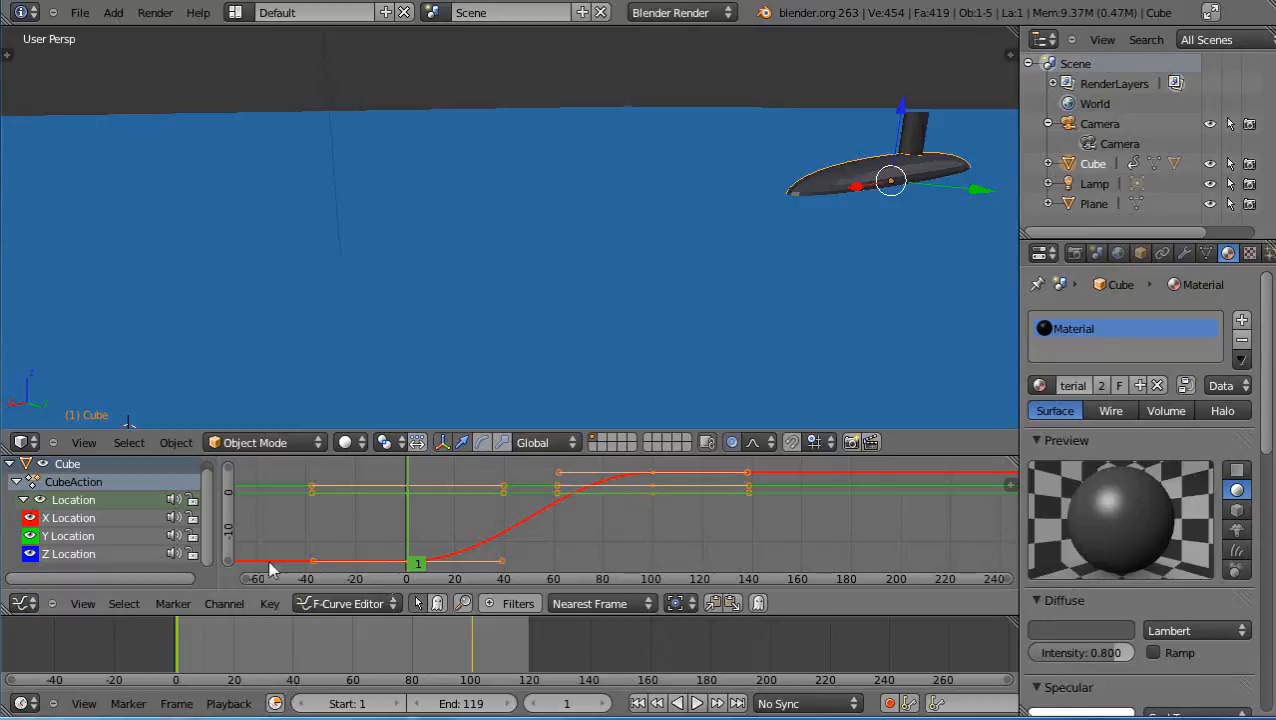
click(60, 538)
click(60, 521)
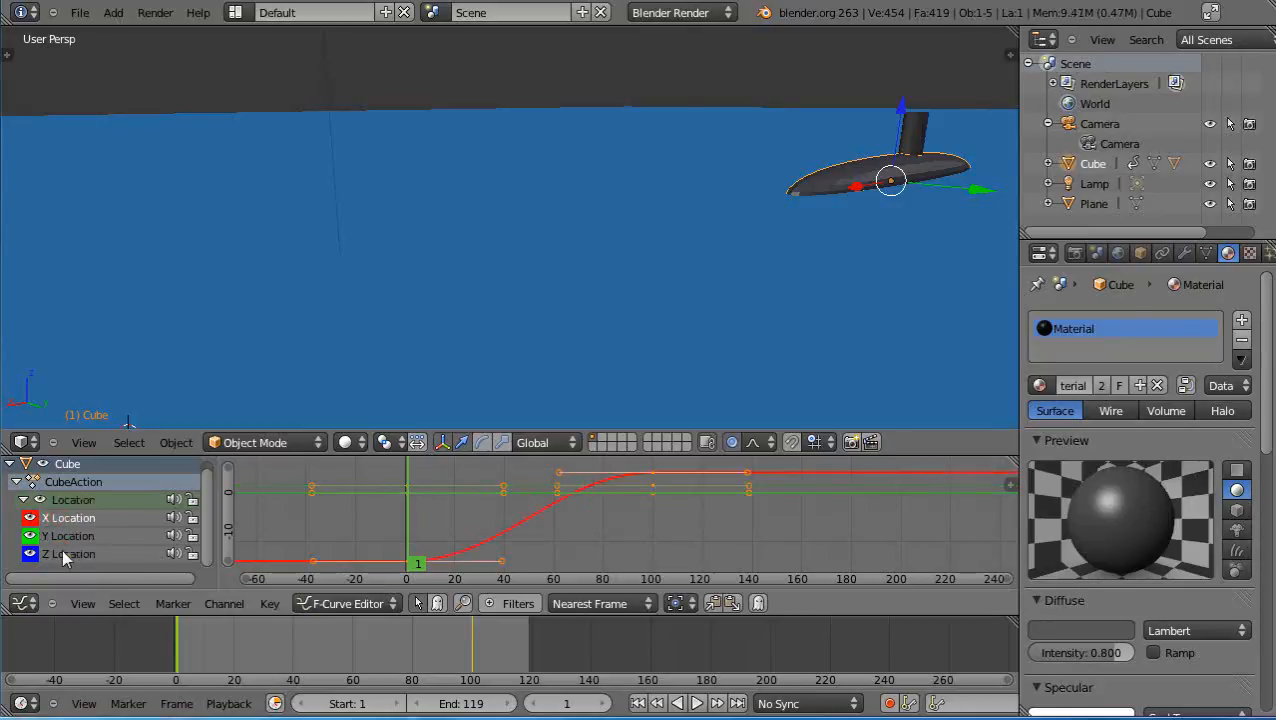
click(65, 538)
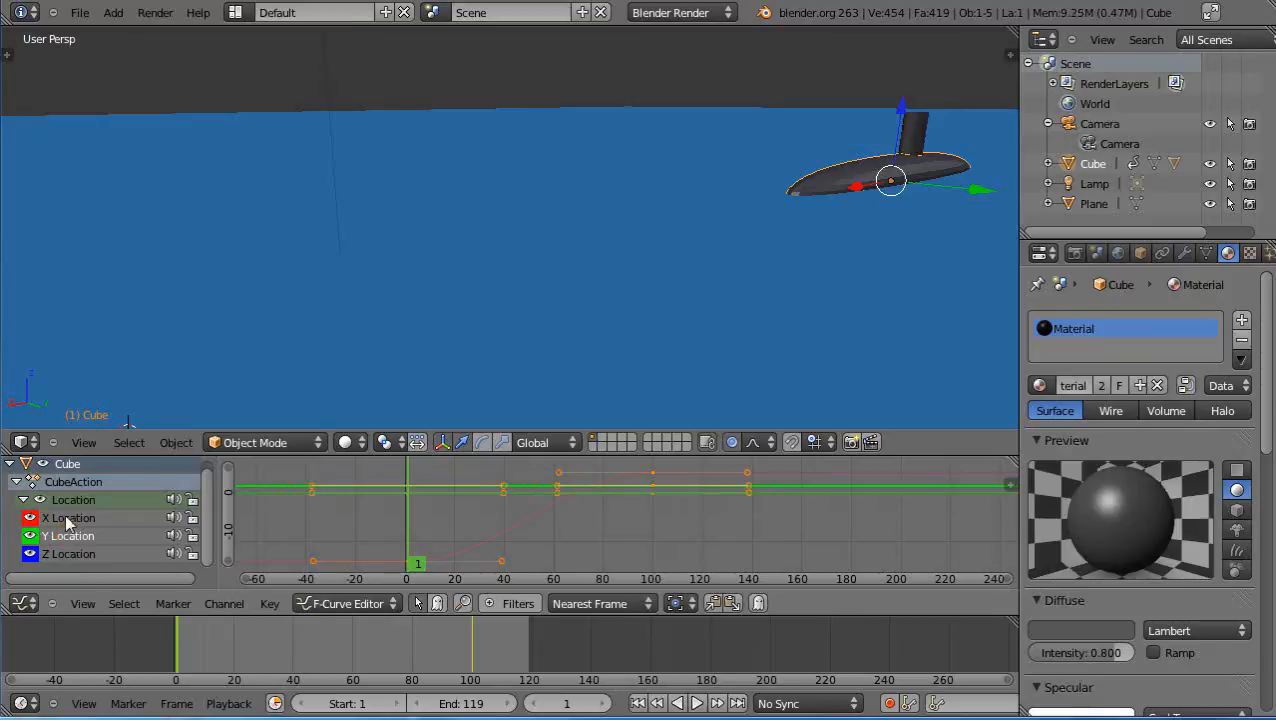
- Move the X Location curve's end keyframe about 51.6 frames earlier, constrained to the time axis, and preview the animation
click(66, 517)
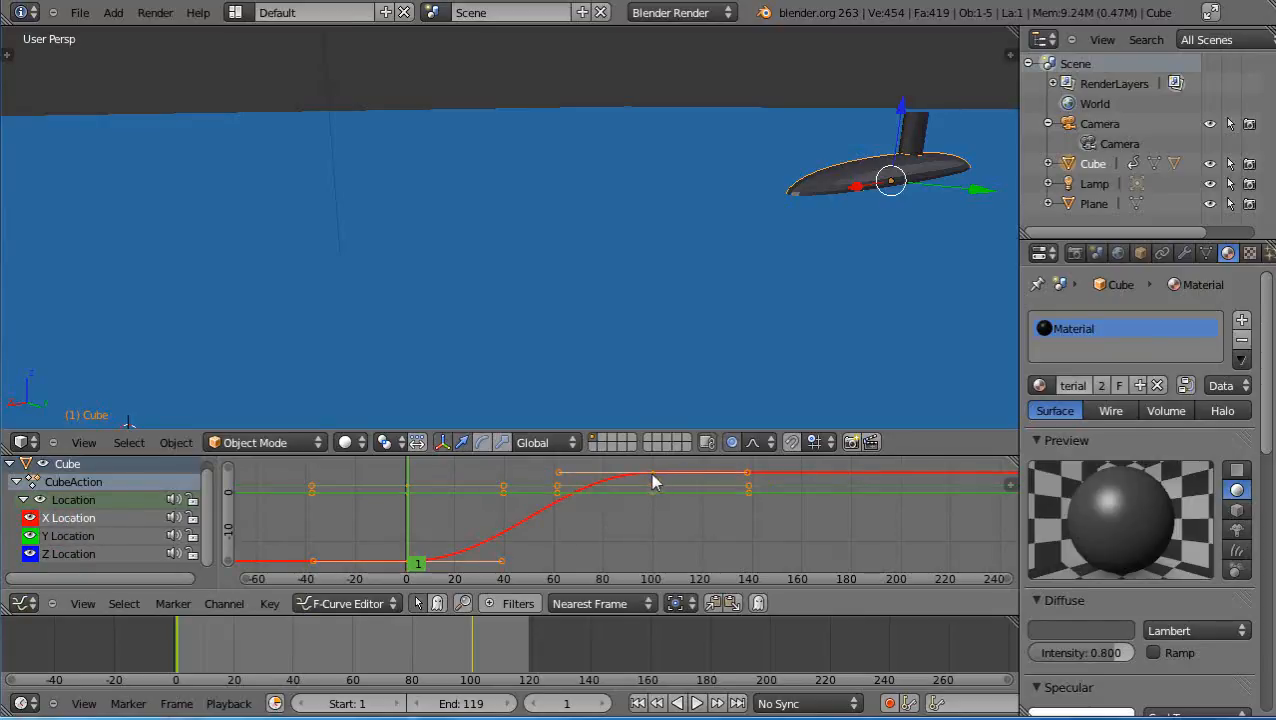
click(751, 480)
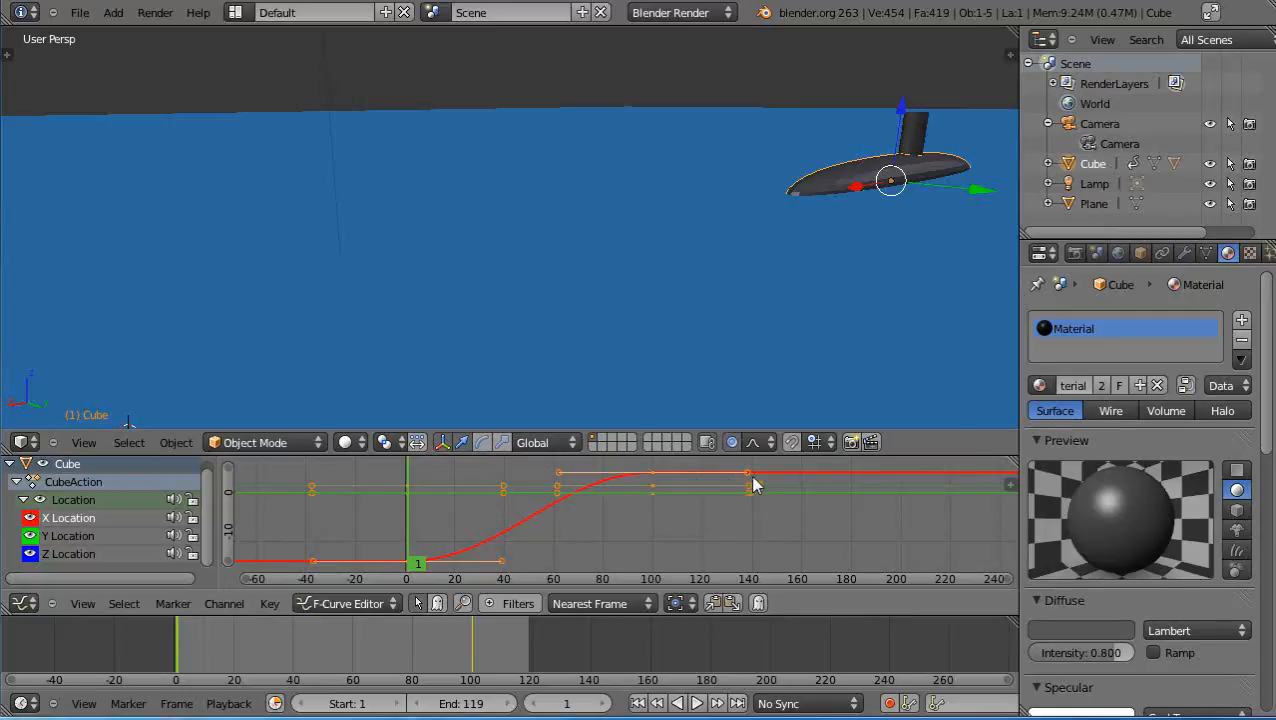
click(651, 473)
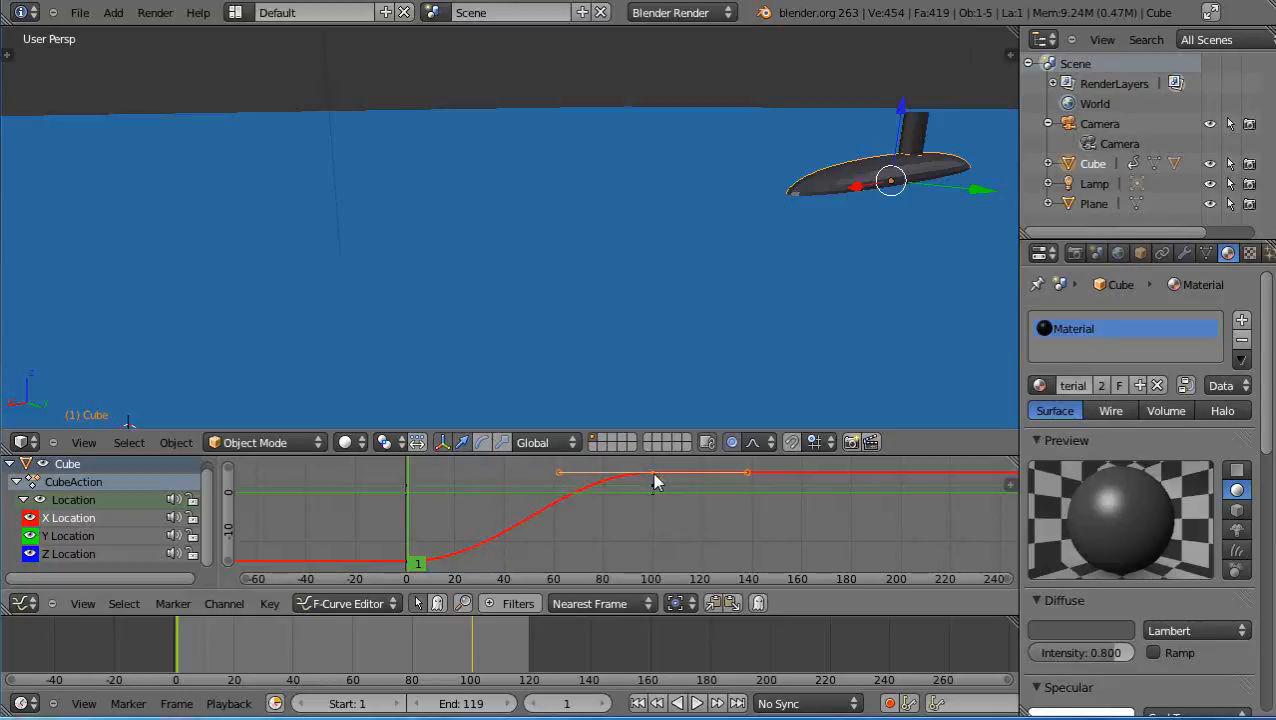
key(g)
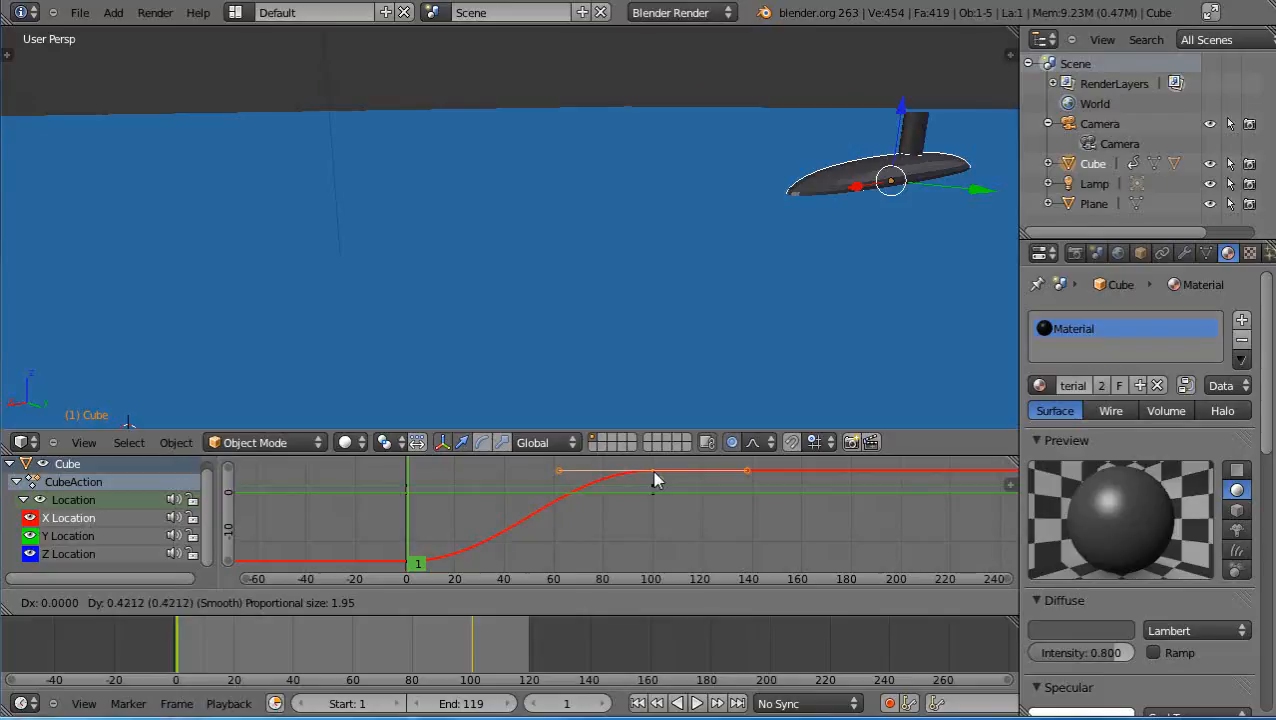
key(x)
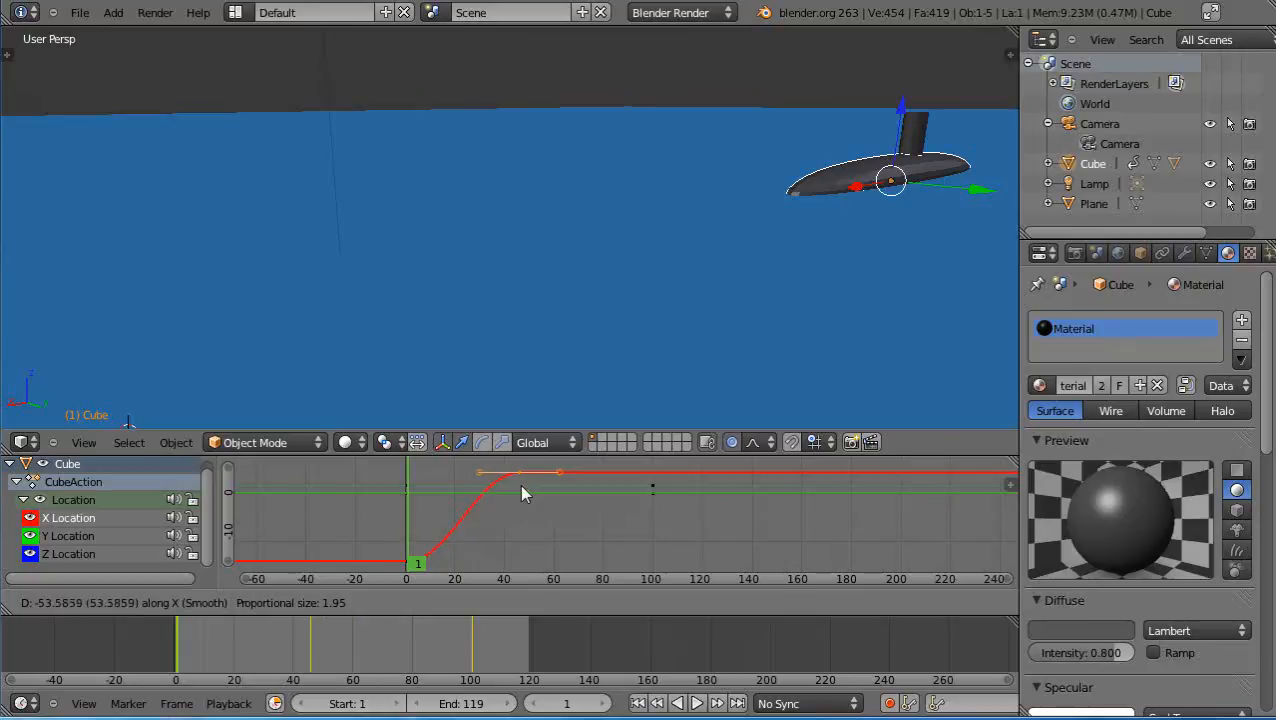
click(526, 489)
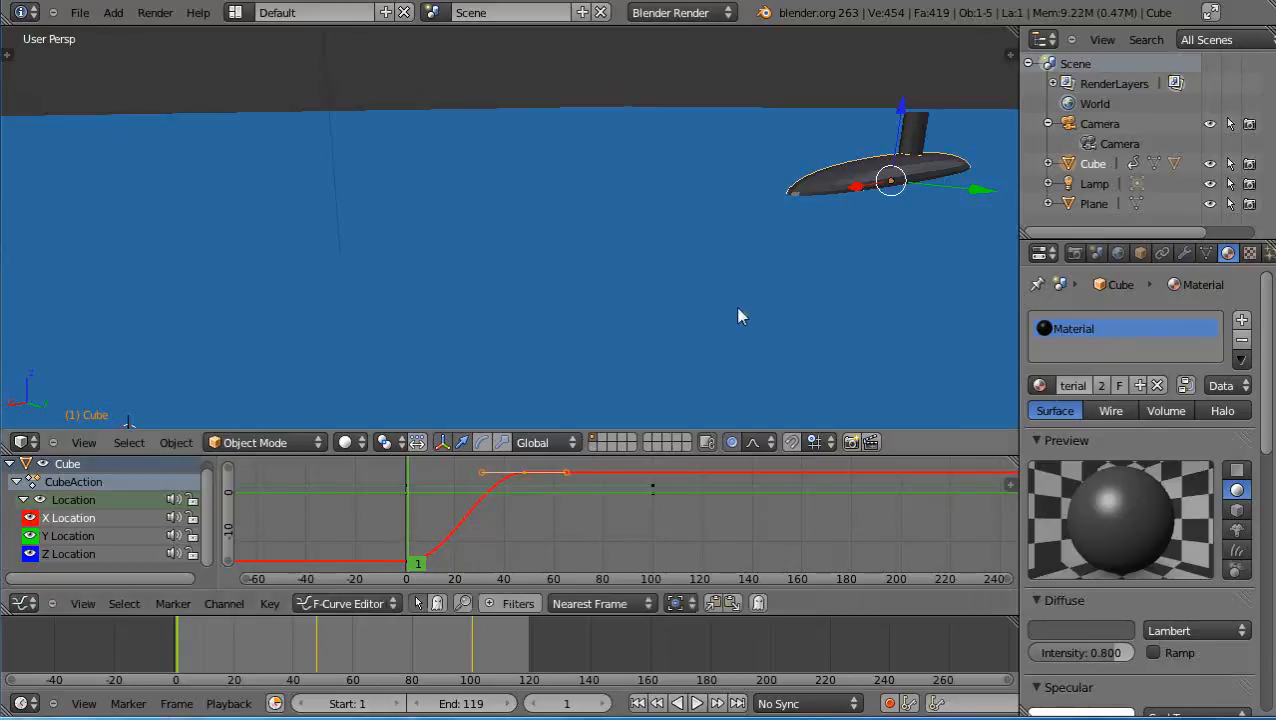
key(alt+a)
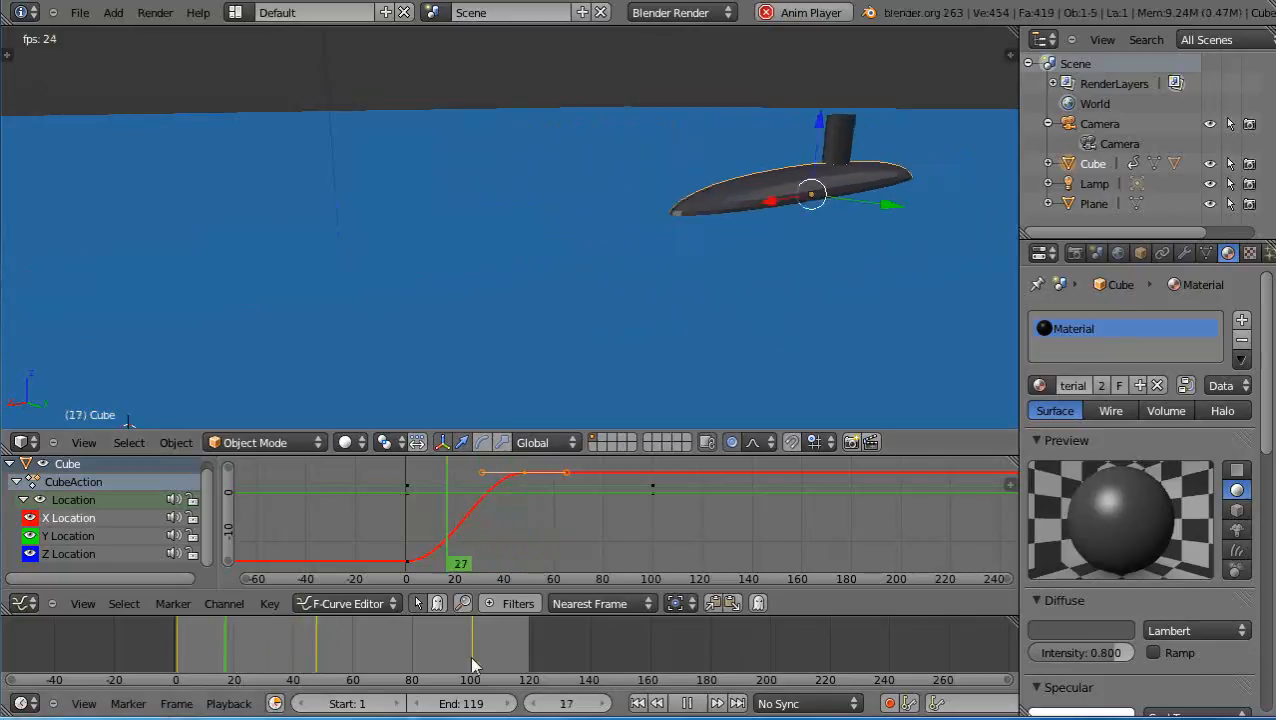
key(Escape)
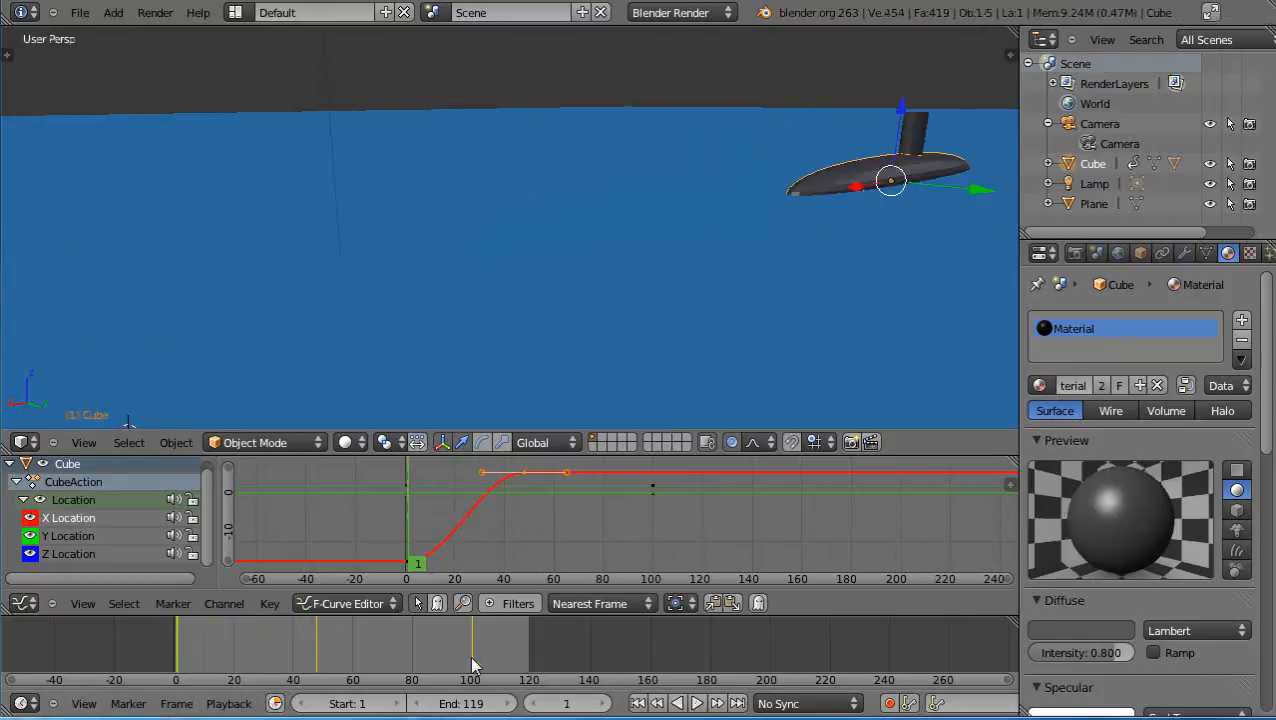
- Go to frame 100 and remove the submarine's remaining keyframes there
click(471, 655)
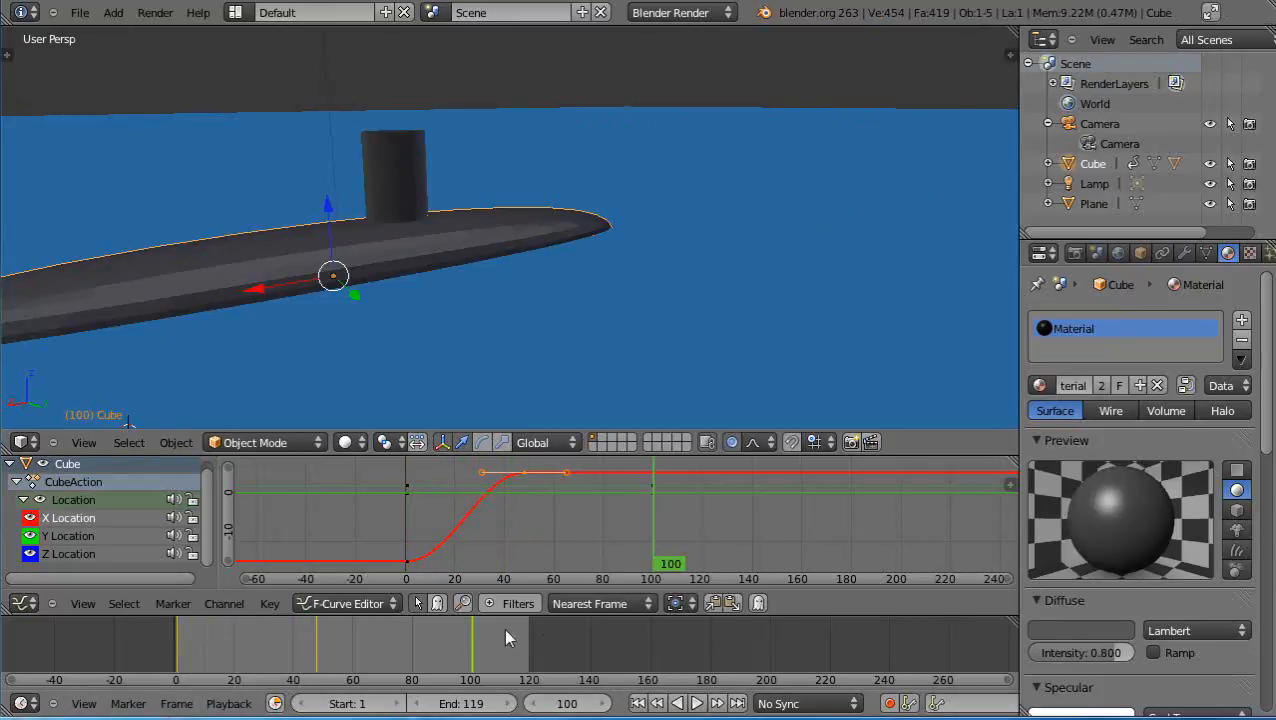
key(Down)
key(Up)
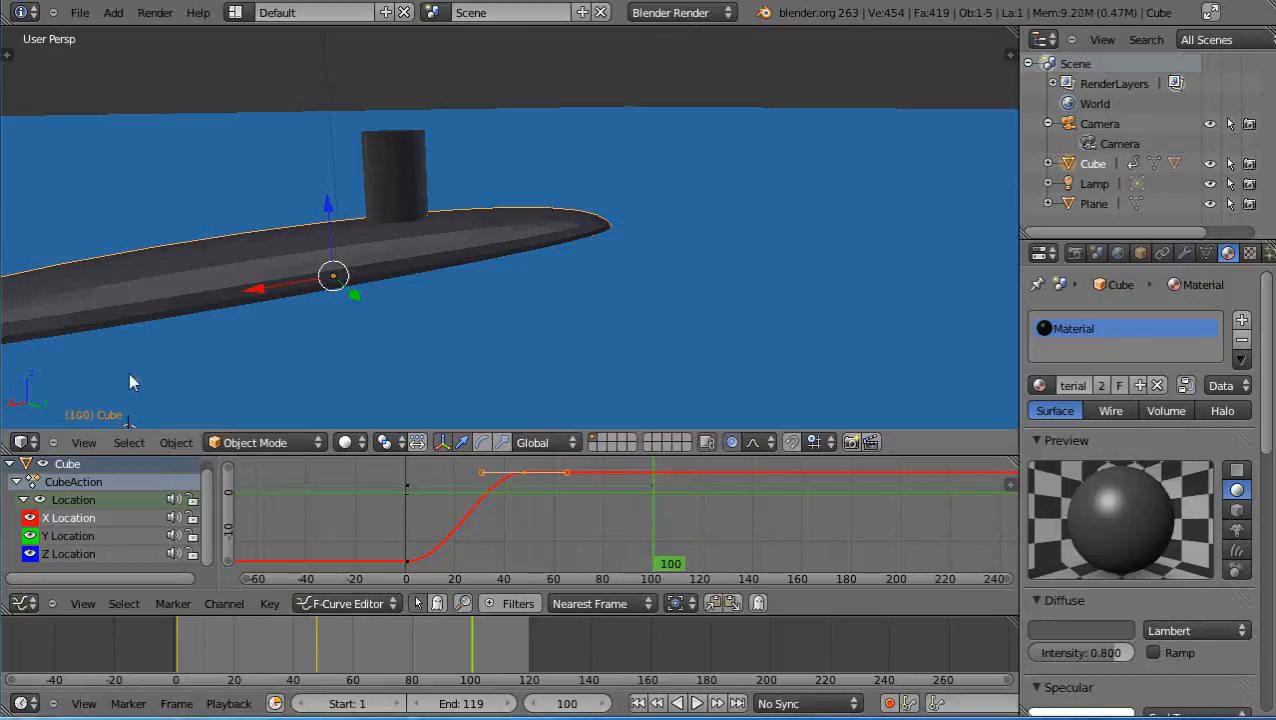
key(t)
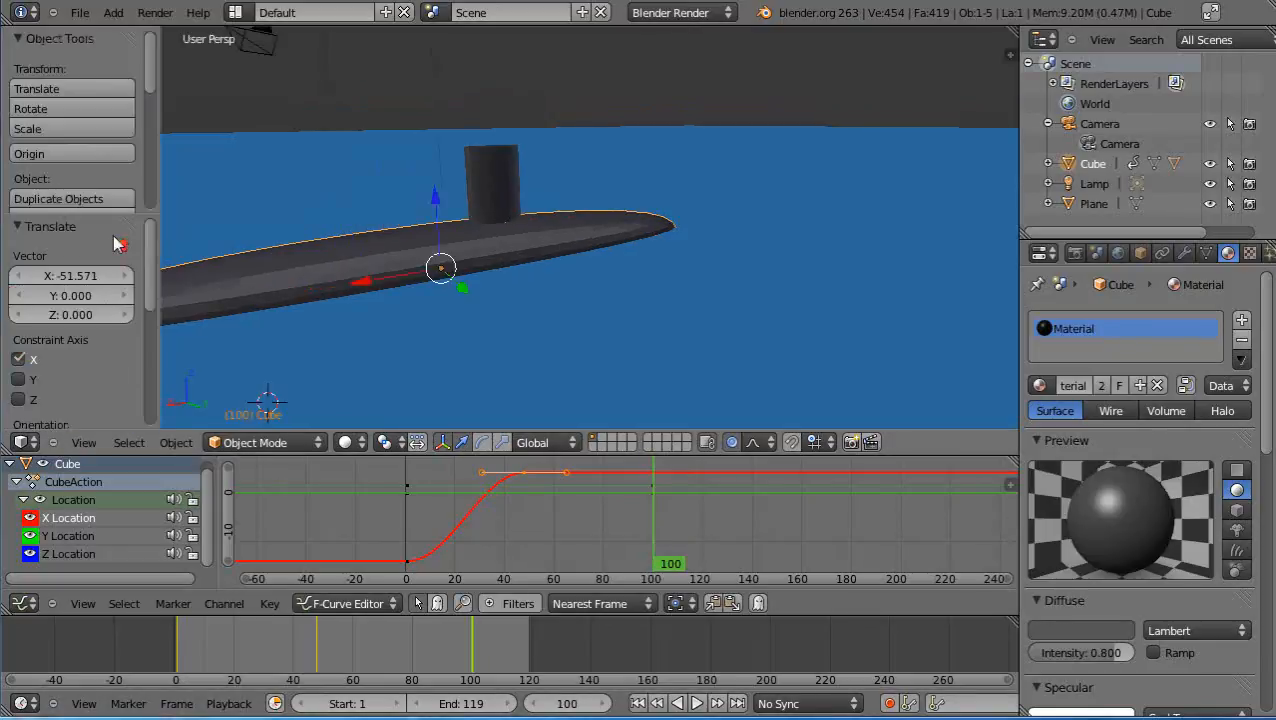
scroll(115, 243, down, 6)
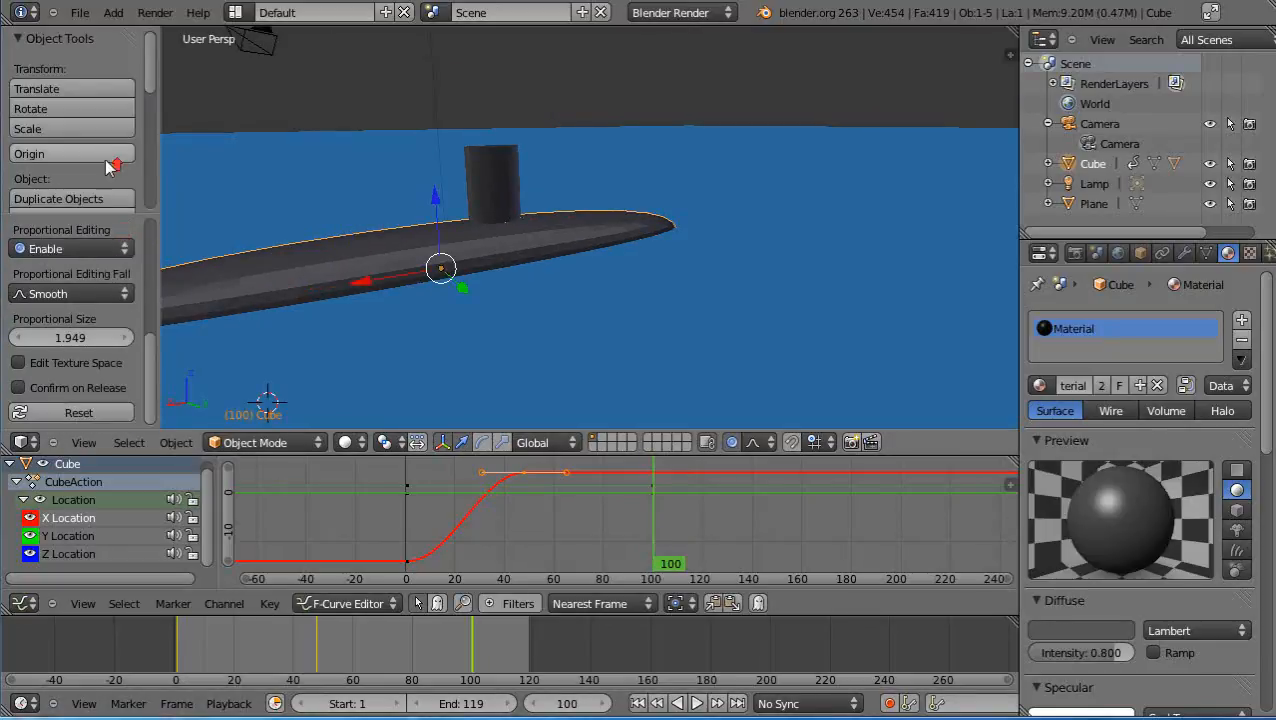
mouse_move(149, 68)
mouse_down()
mouse_move(142, 159)
mouse_move(136, 142)
mouse_up()
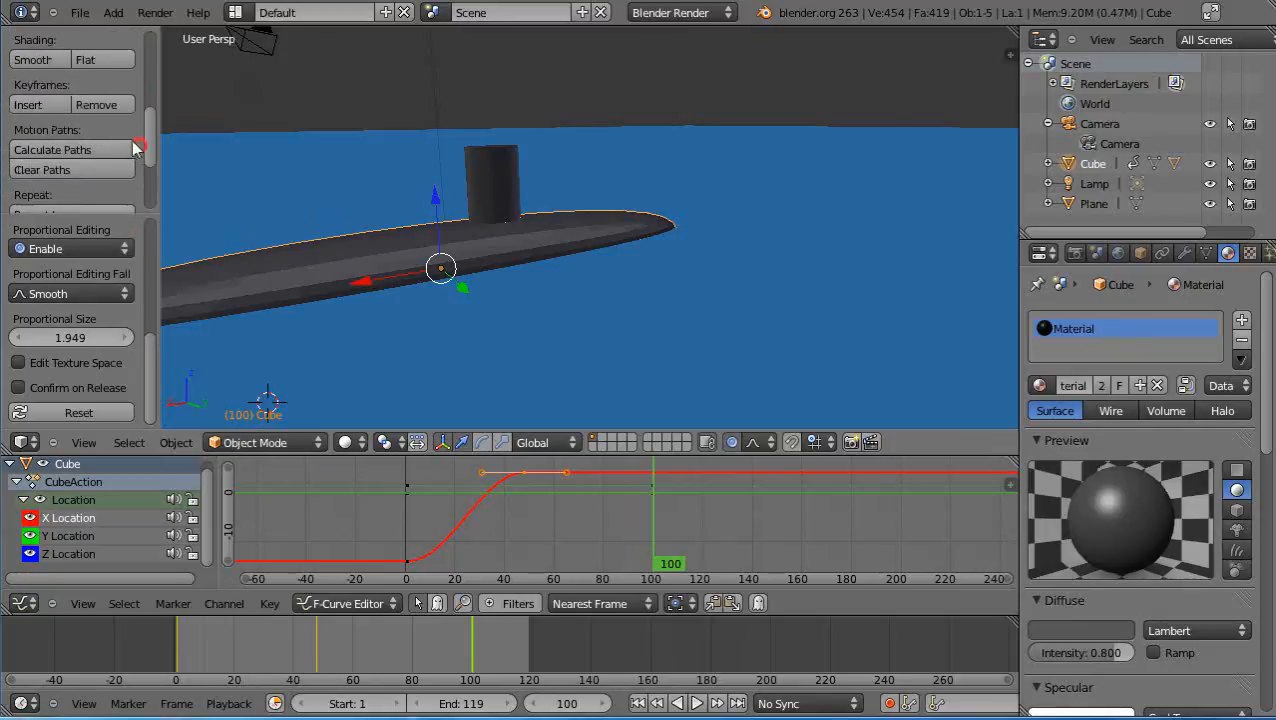
click(100, 104)
click(100, 107)
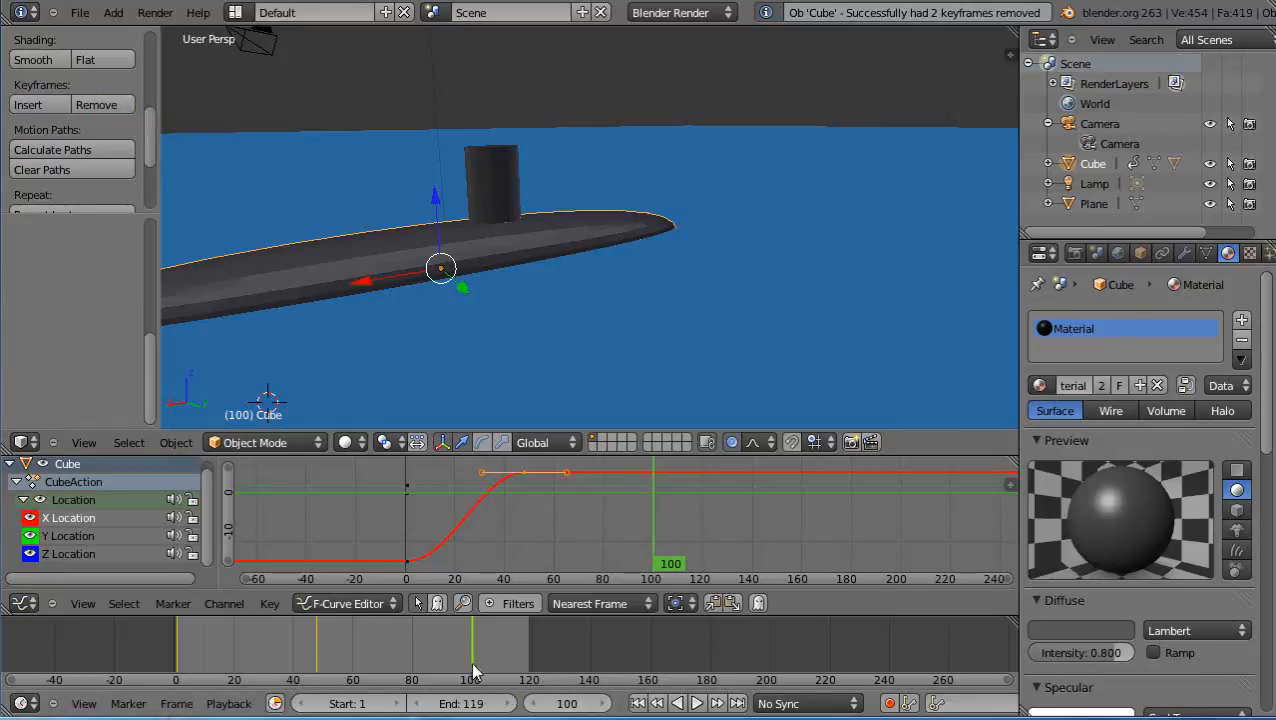
- Check the remaining keyframes on the timeline and play the animation from the first frame
key(Down)
key(Up)
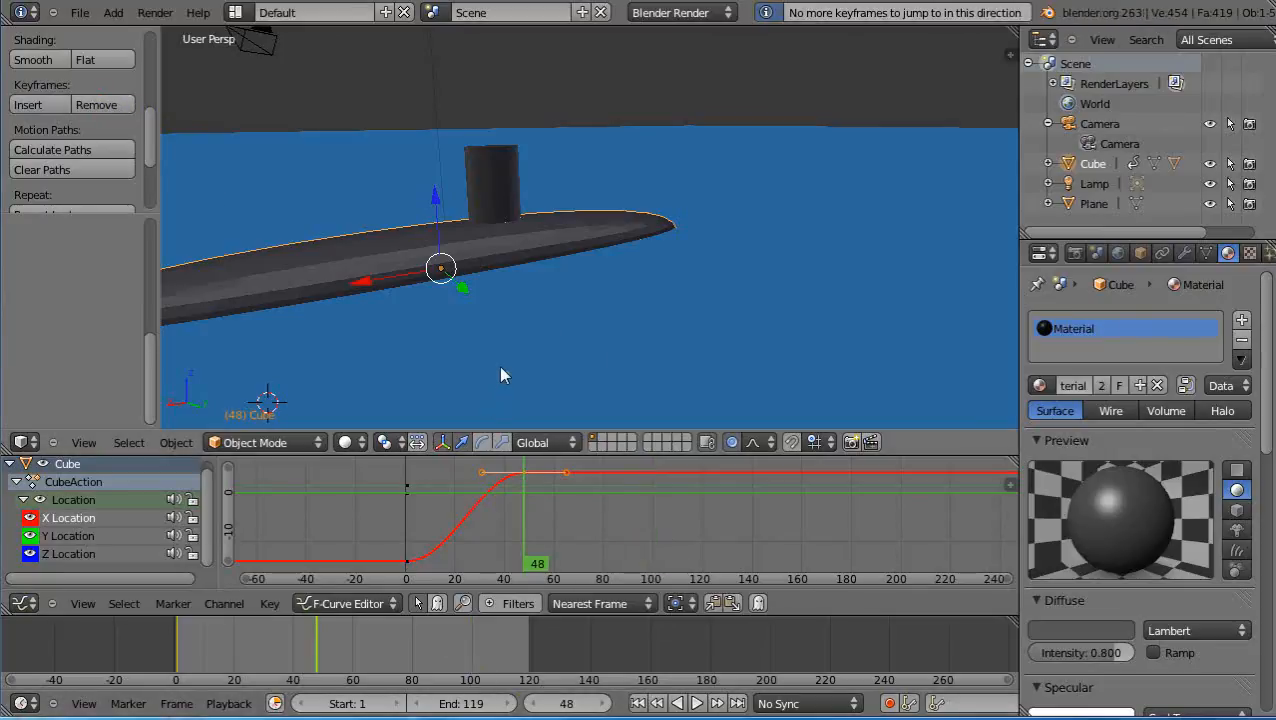
key(shift+Left)
key(alt+a)
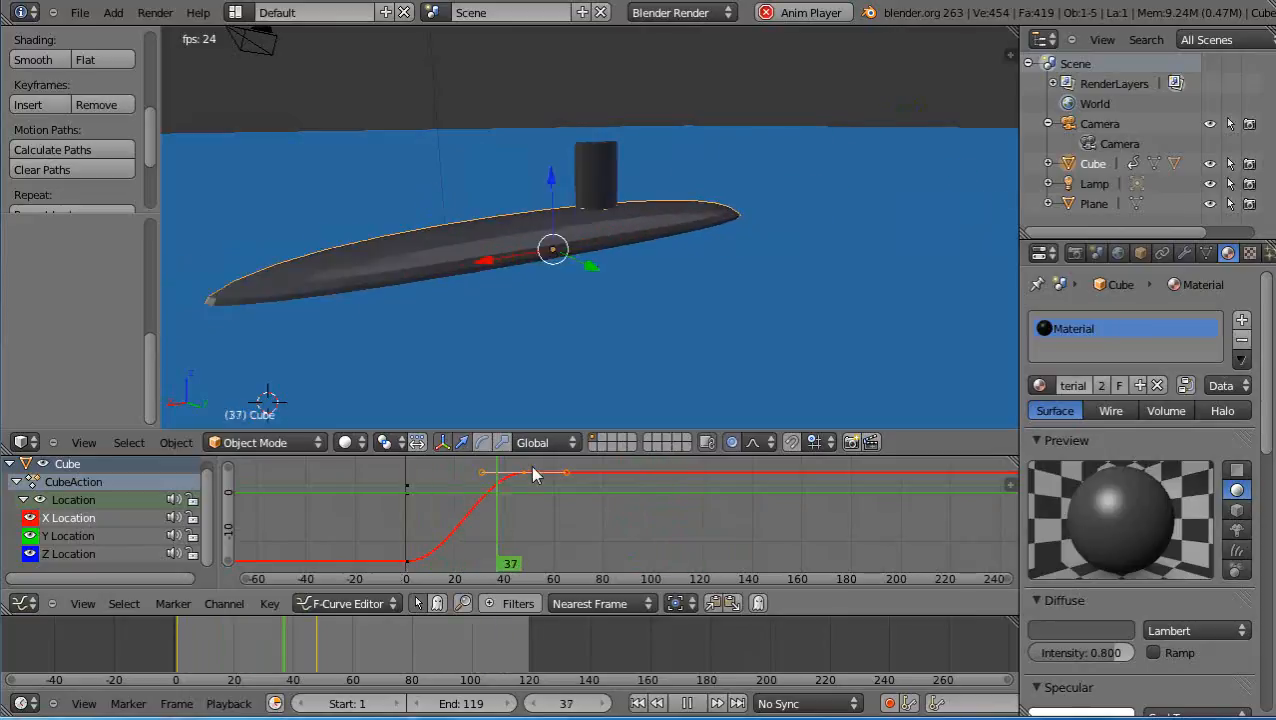
key(Escape)
- Pull the outgoing handle of the X Location curve's last keyframe steeply down to about frame 58, and preview the motion
click(563, 472)
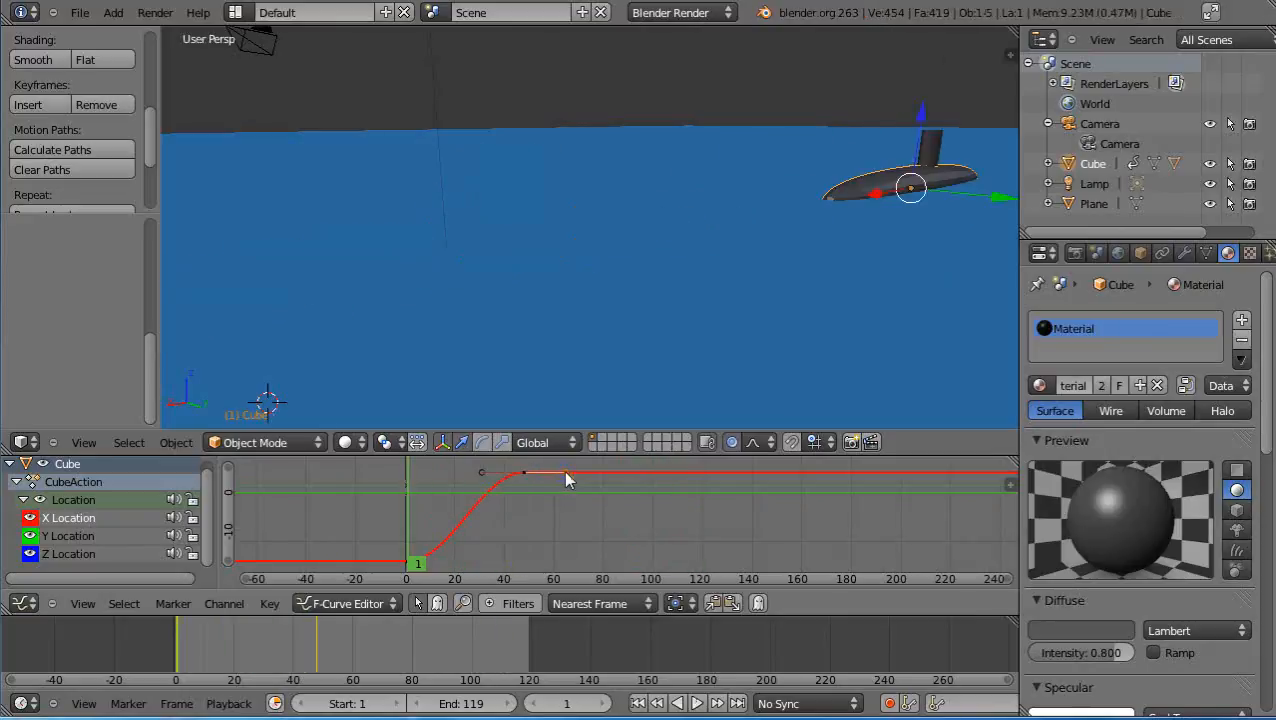
key(g)
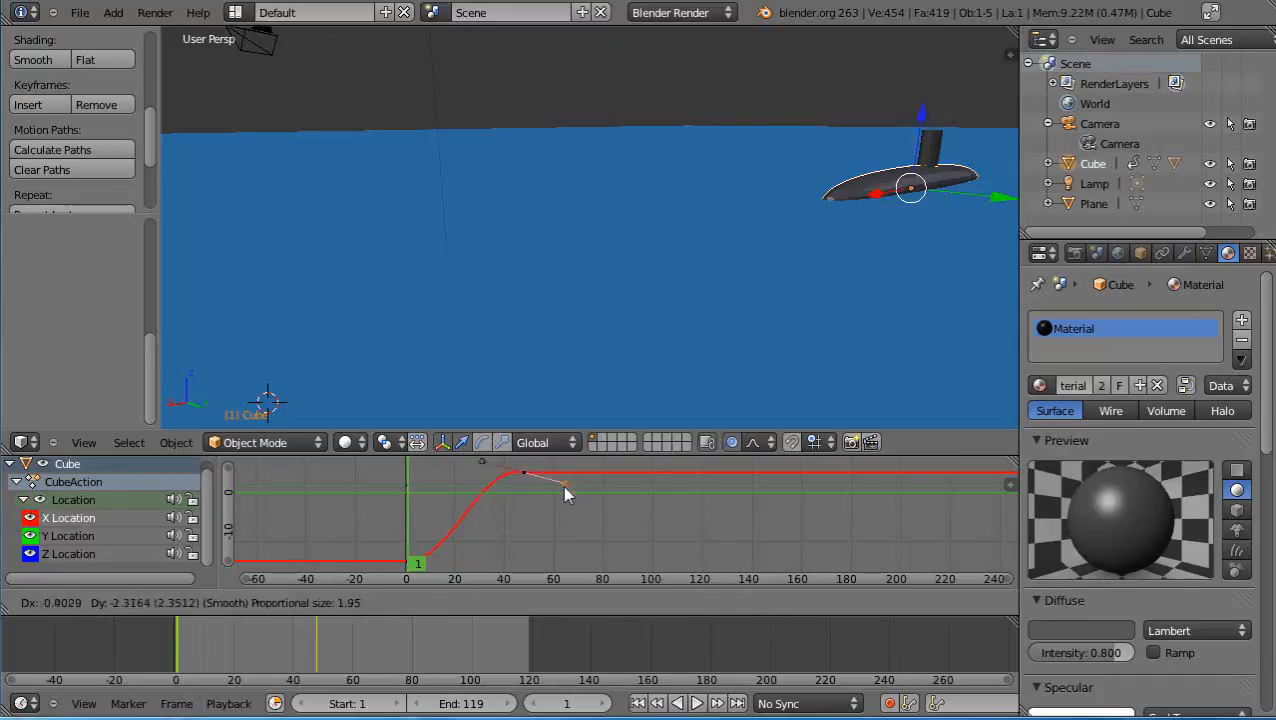
click(550, 527)
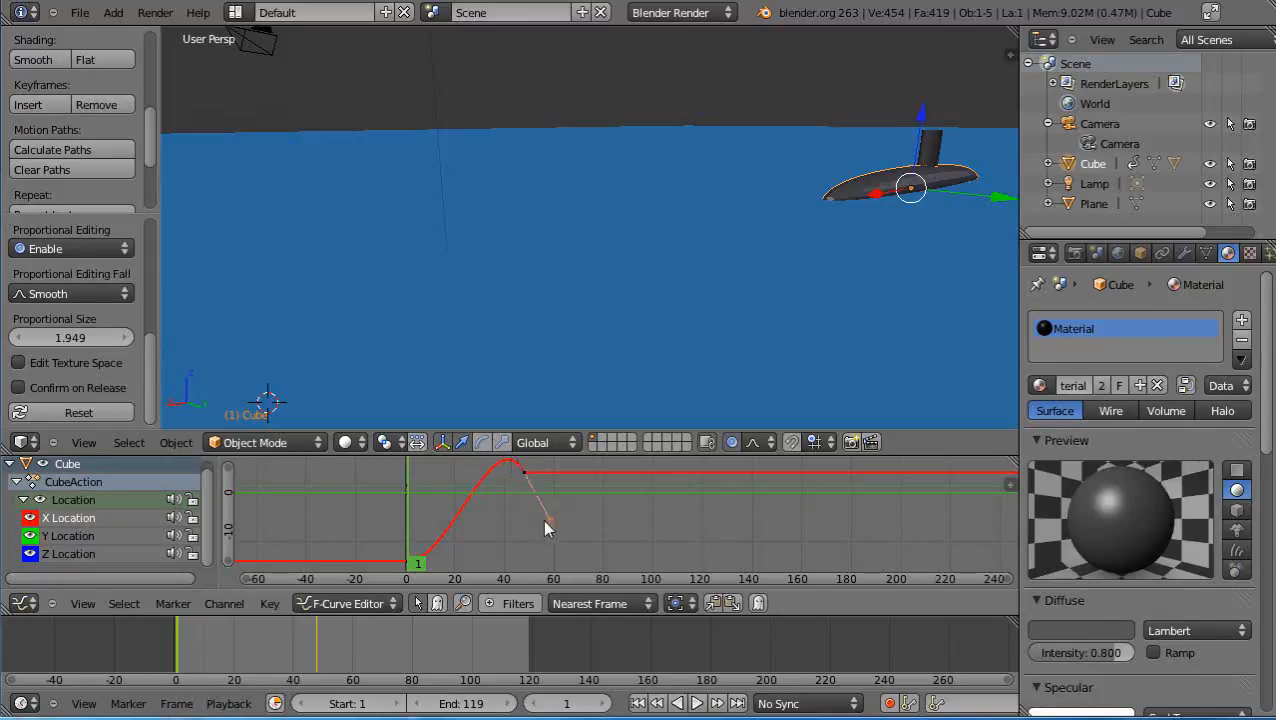
key(alt+a)
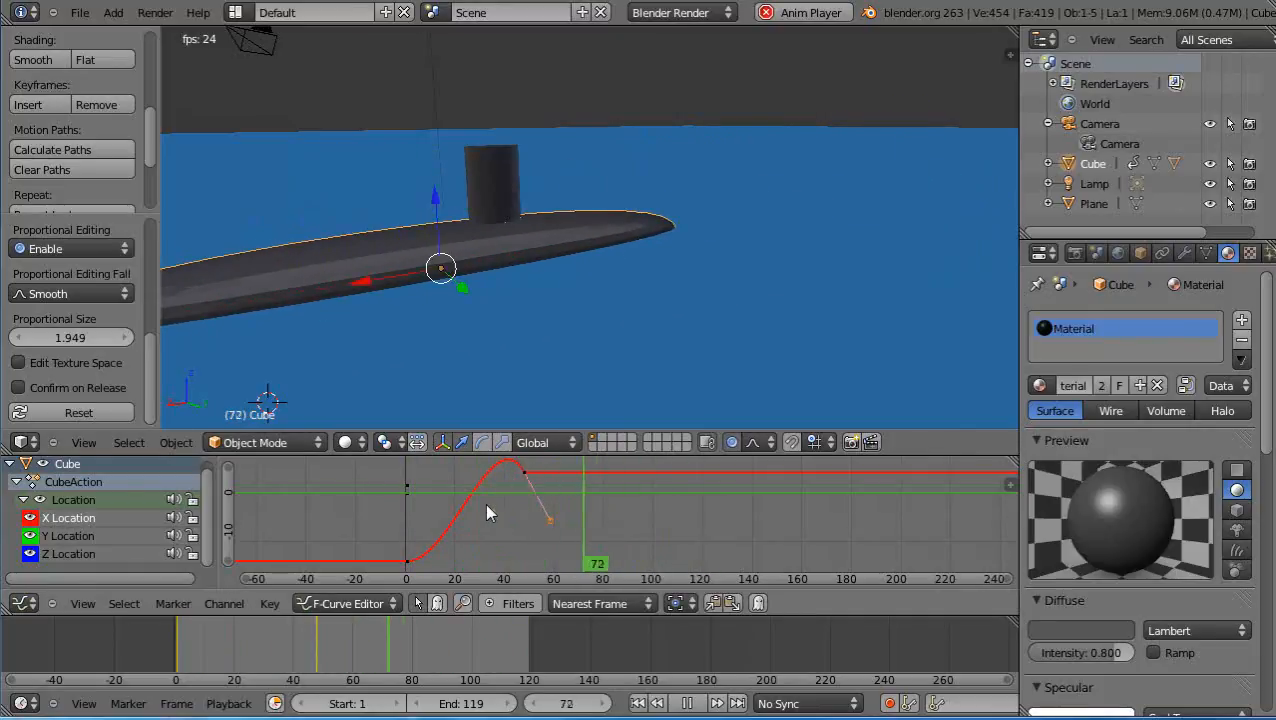
key(Escape)
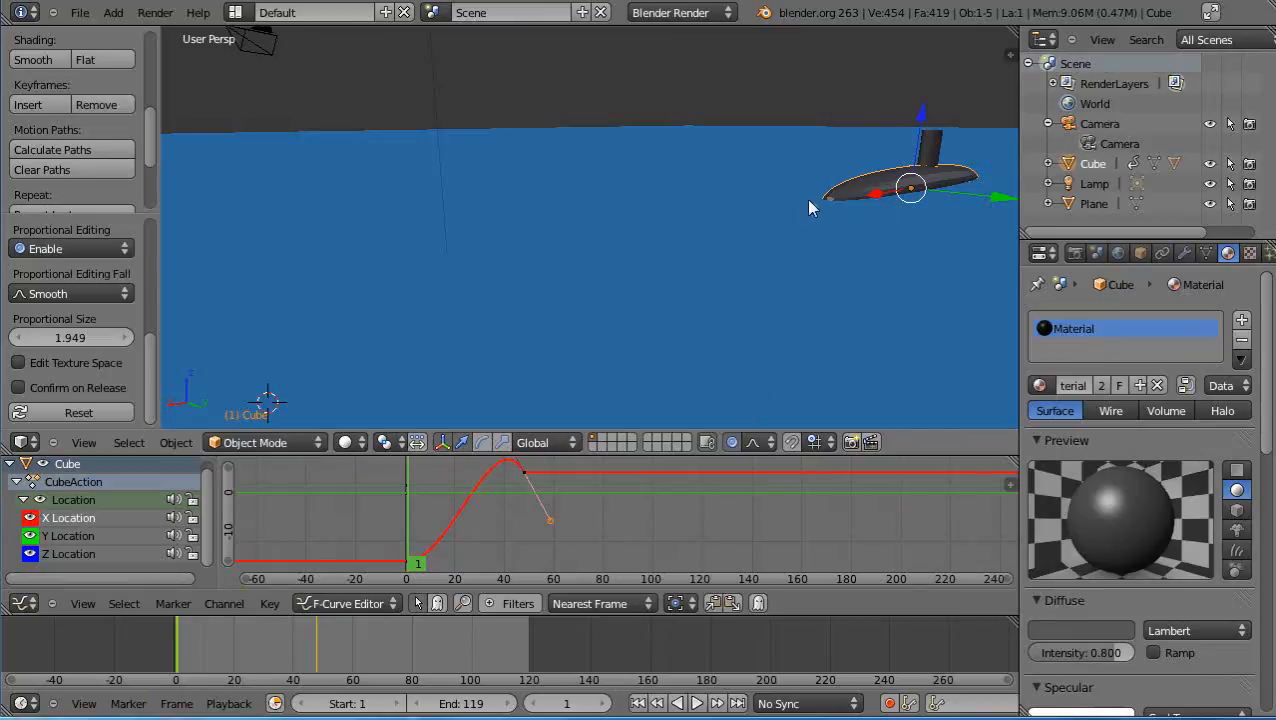
- Move the submarine sideways along the Y axis at frame 58 and insert a Location keyframe
key(i)
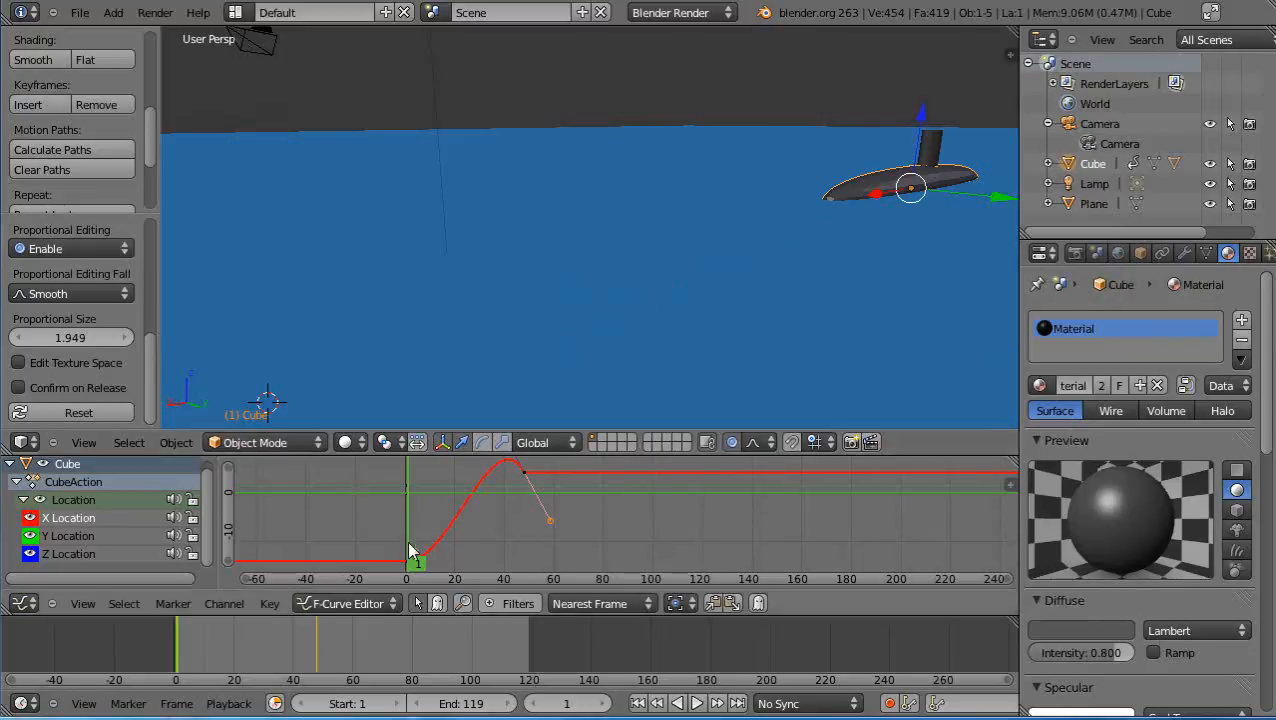
drag(410, 550, 408, 524)
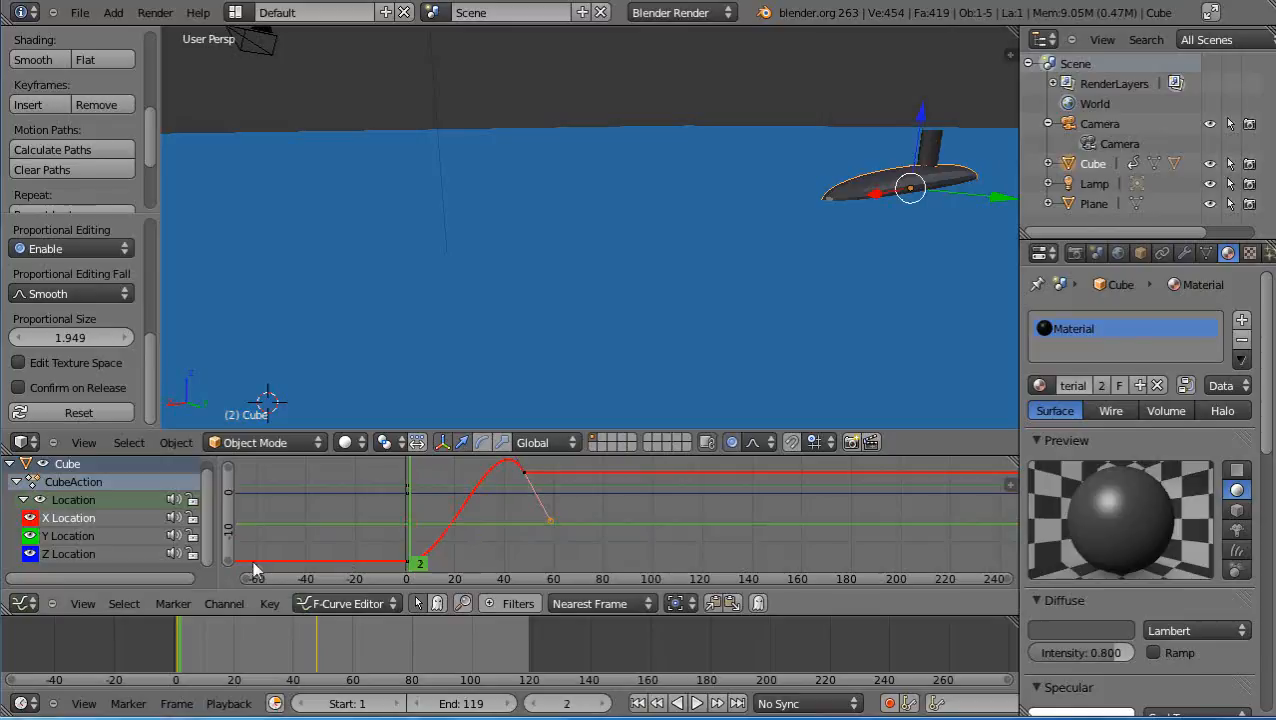
click(550, 543)
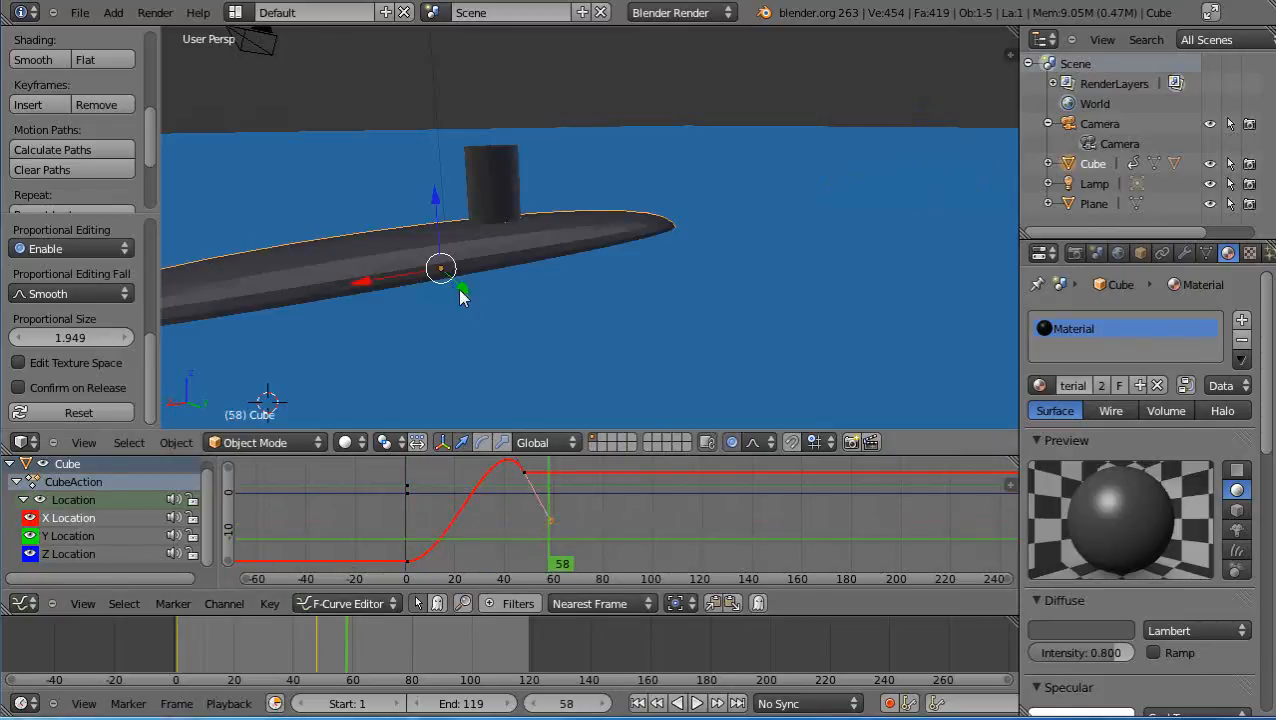
drag(458, 288, 433, 236)
key(i)
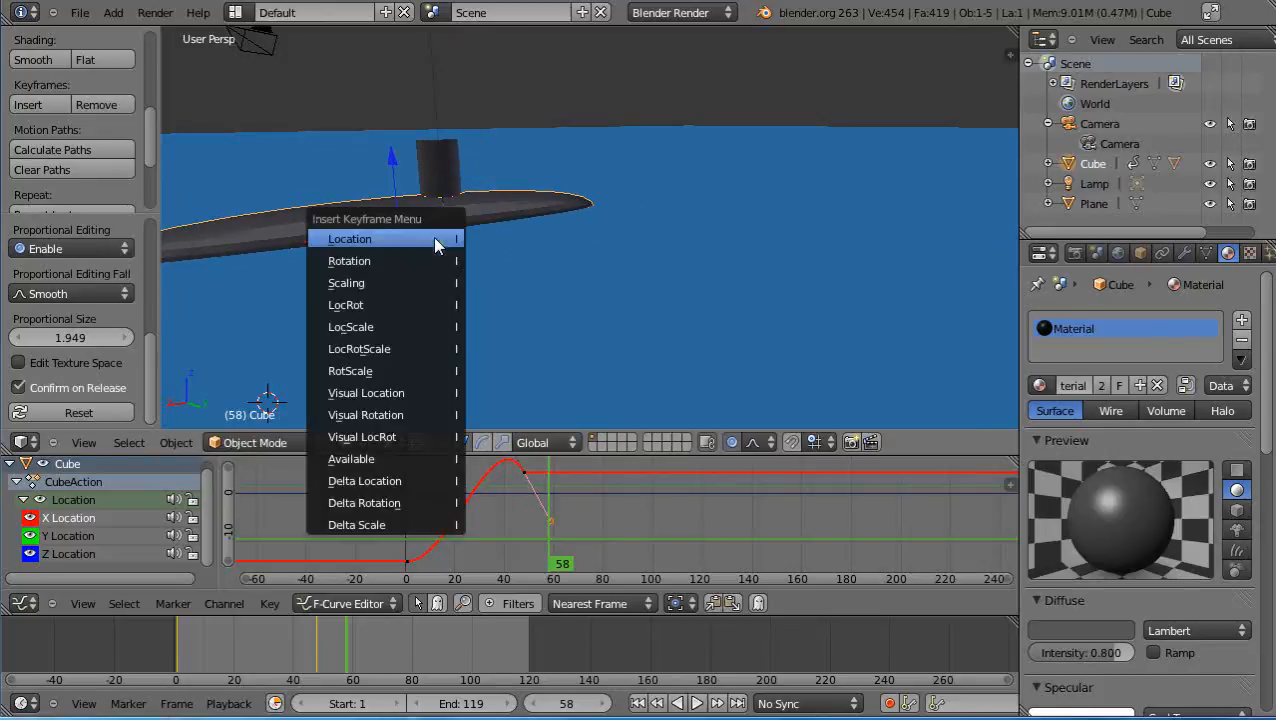
click(436, 246)
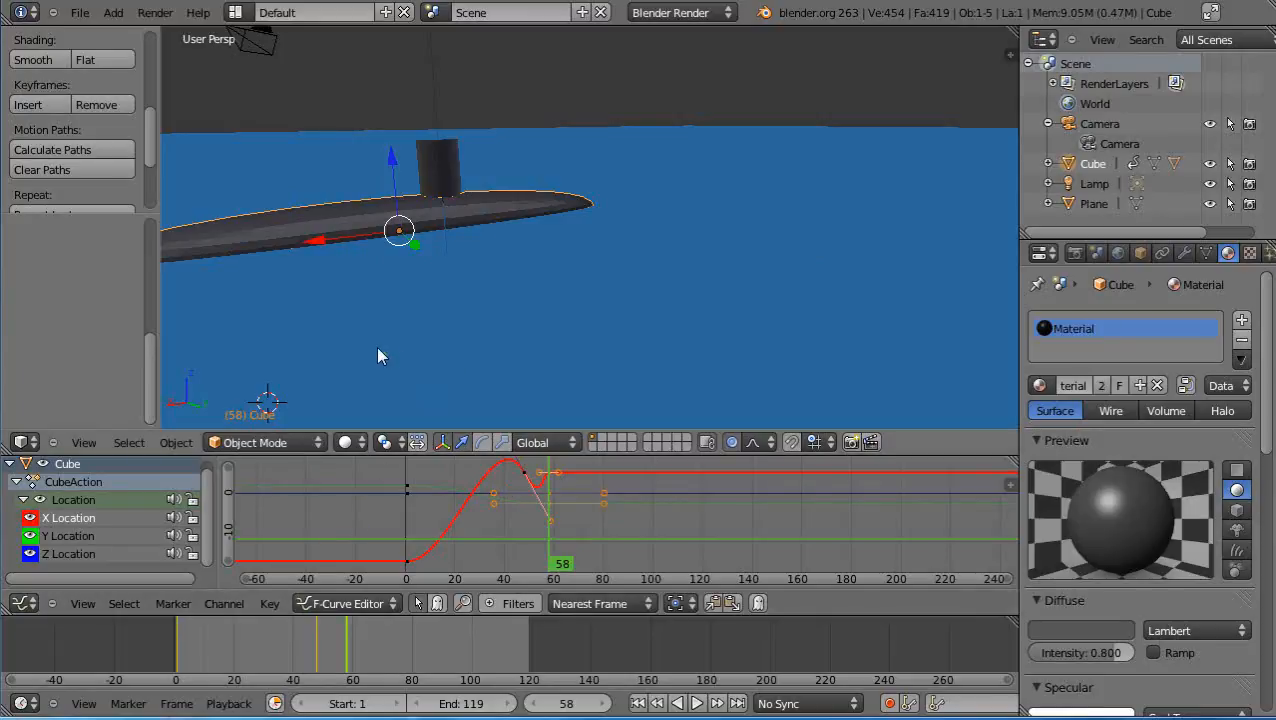
- Select the Y Location curve and examine its shape around frame 58
click(78, 536)
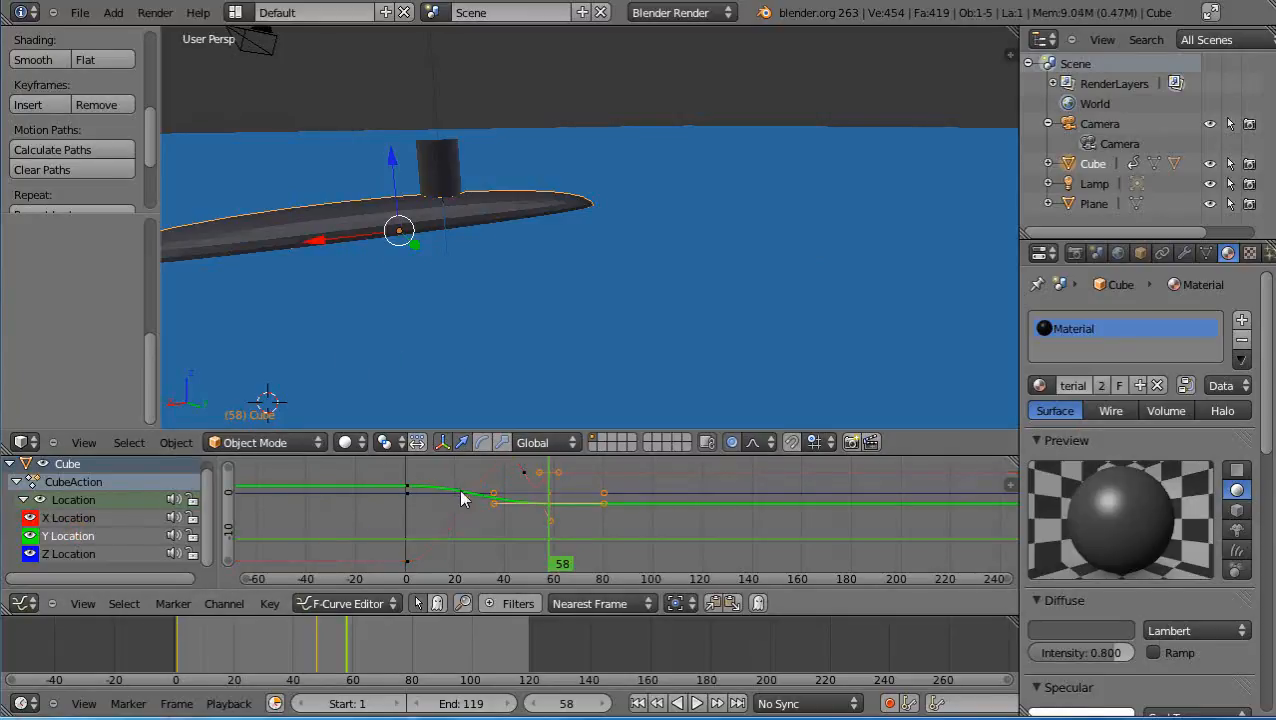
scroll(632, 550, up, 1)
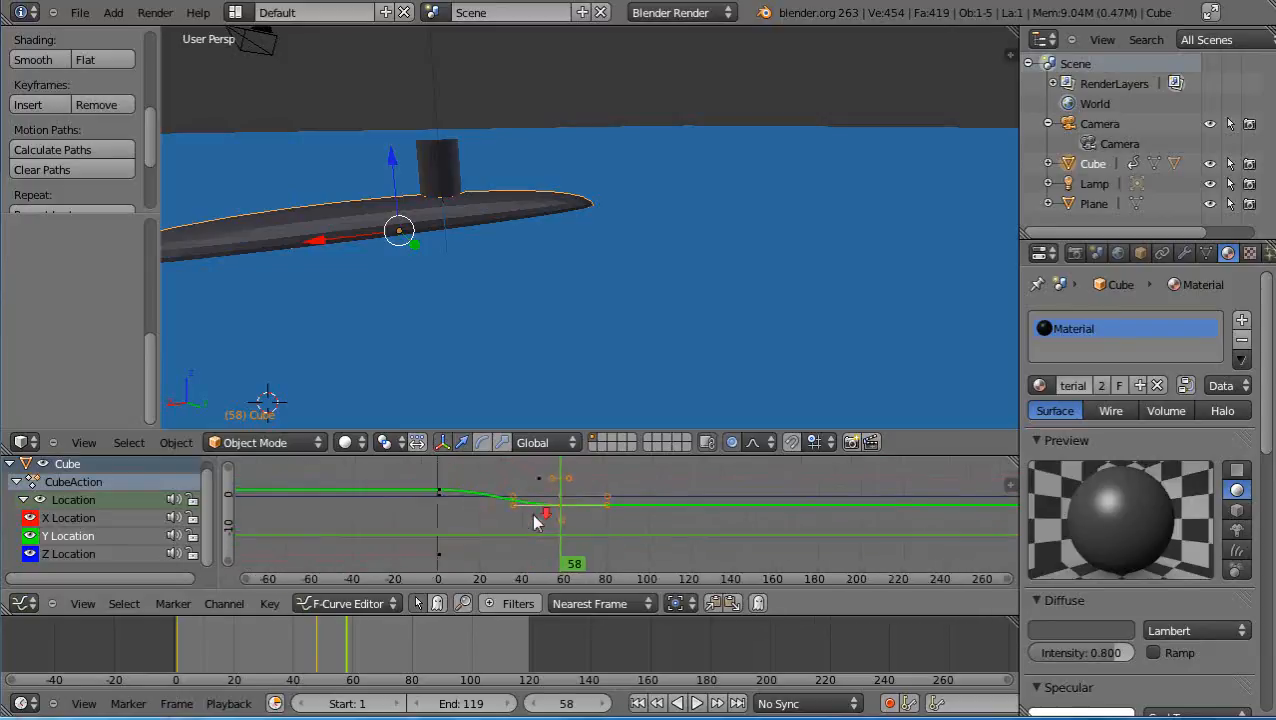
scroll(535, 512, up, 2)
scroll(538, 515, up, 2)
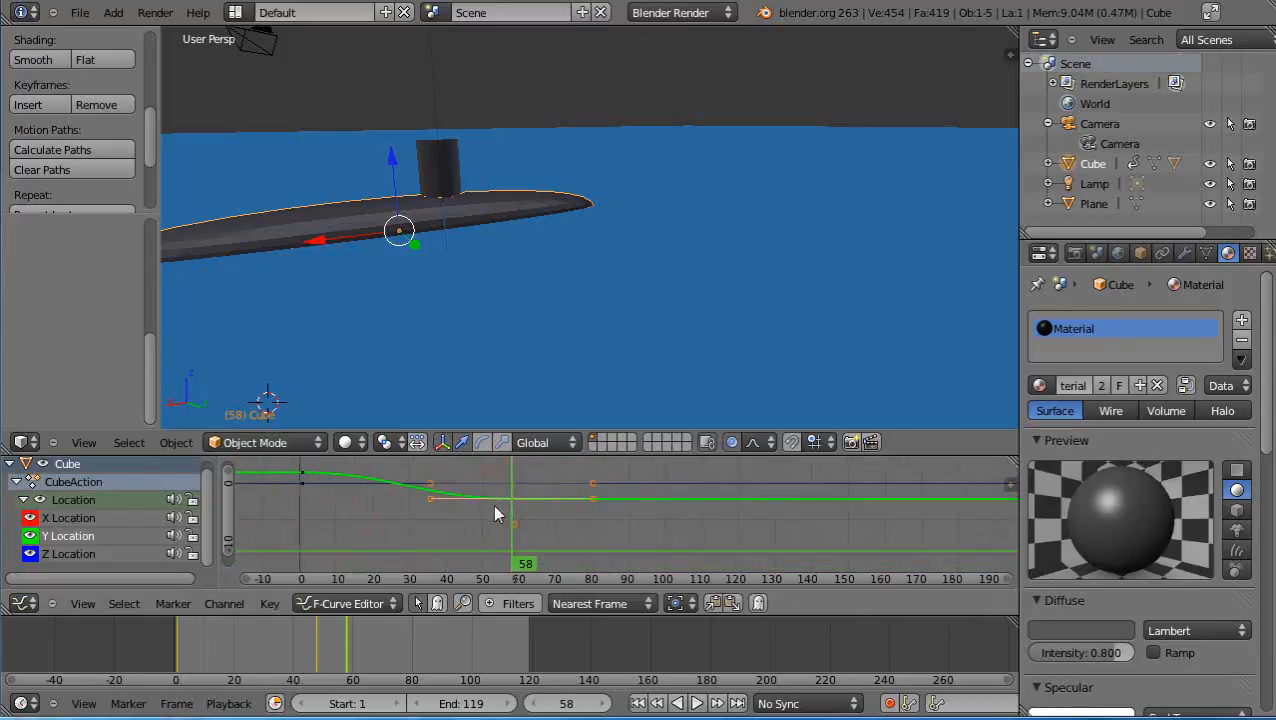
scroll(520, 500, down, 4)
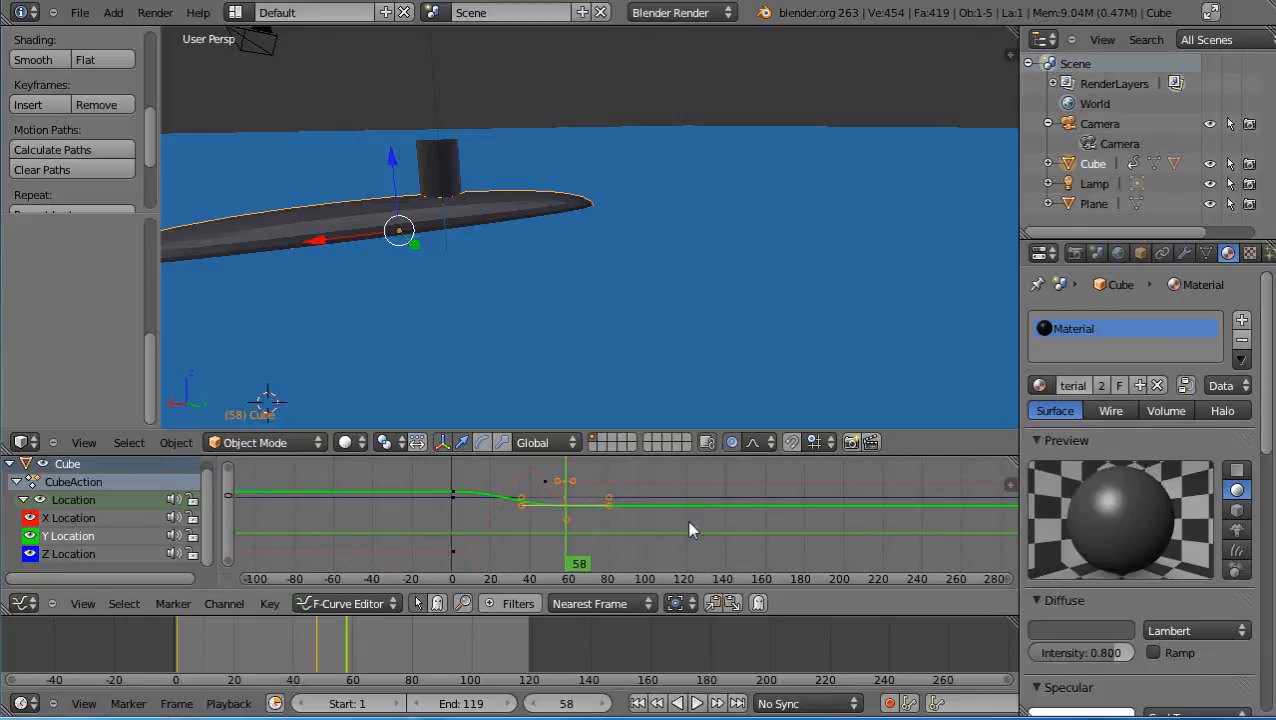
key(i)
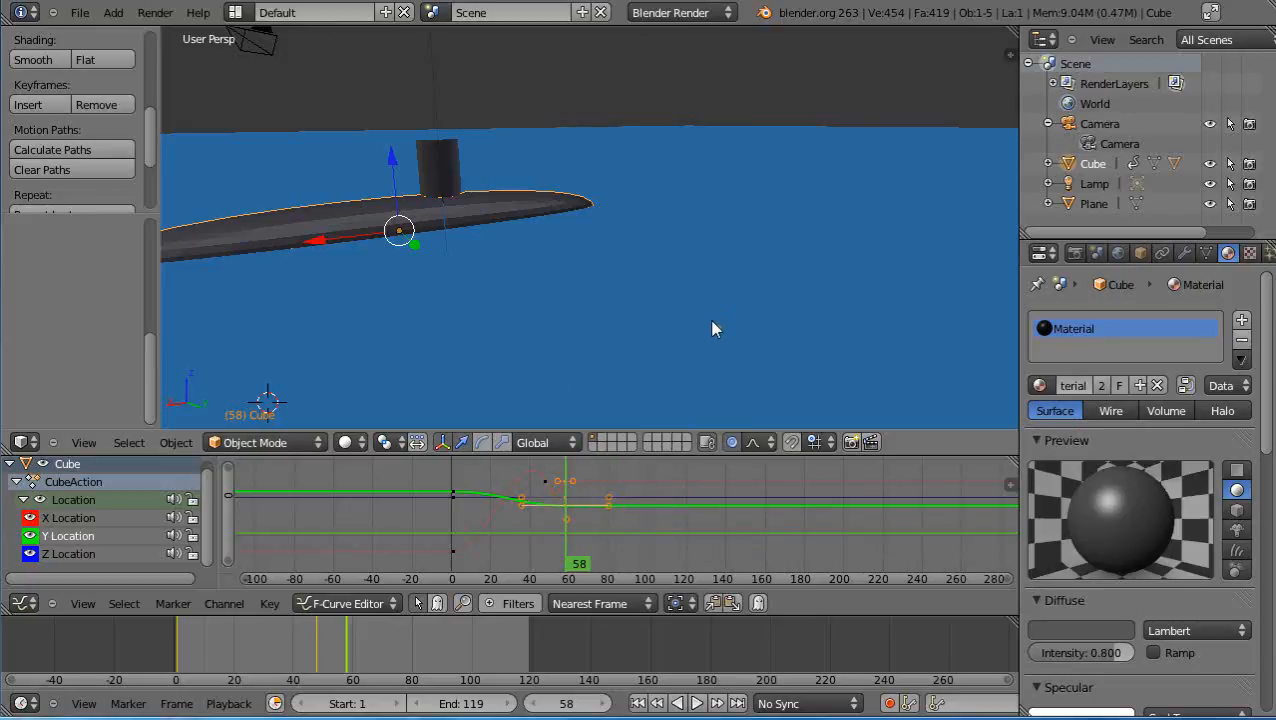
mouse_move(713, 327)
middle_down()
mouse_move(709, 353)
mouse_move(729, 359)
mouse_move(733, 340)
middle_up()
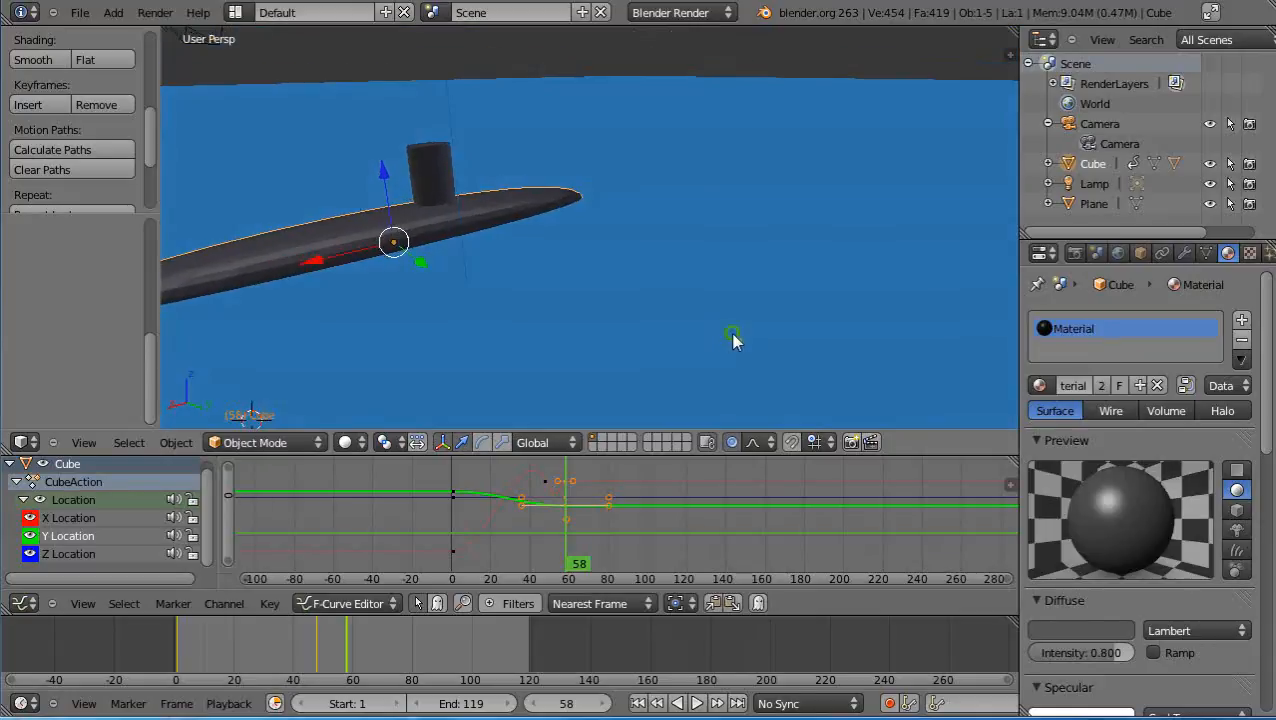